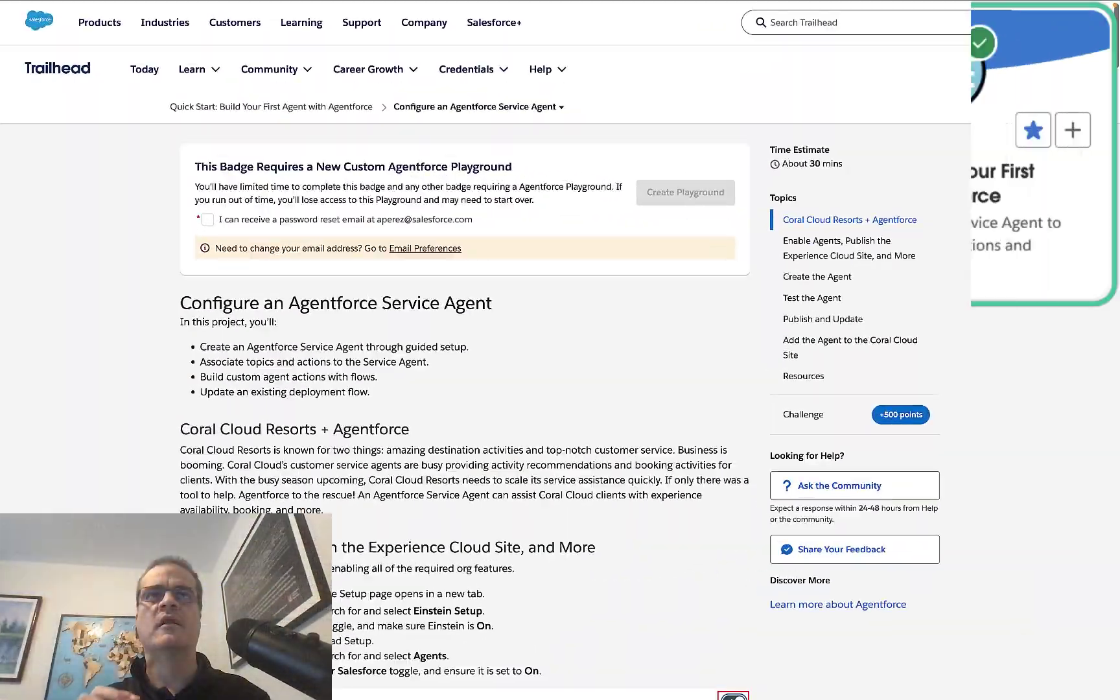
- Scroll through the Configure an Agentforce Service Agent steps of the Trailhead Quick Start unit
{"action": "scroll", "coordinate": [465, 389], "scroll_direction": "down", "scroll_amount": 7}
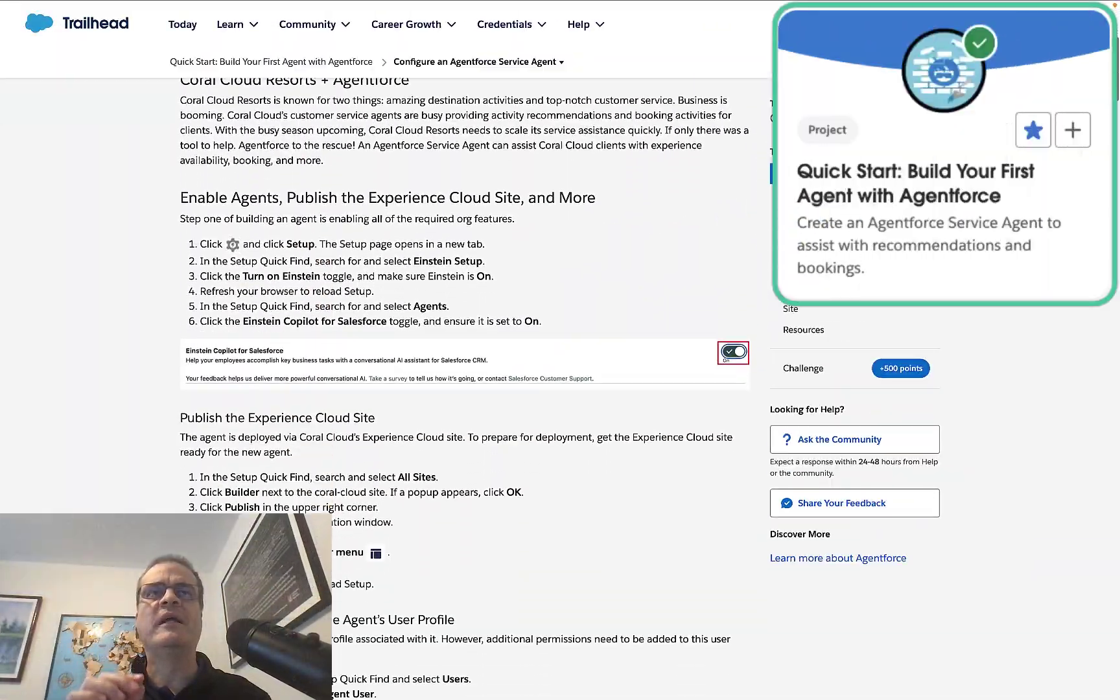
{"action": "scroll", "coordinate": [464, 389], "scroll_direction": "down", "scroll_amount": 15}
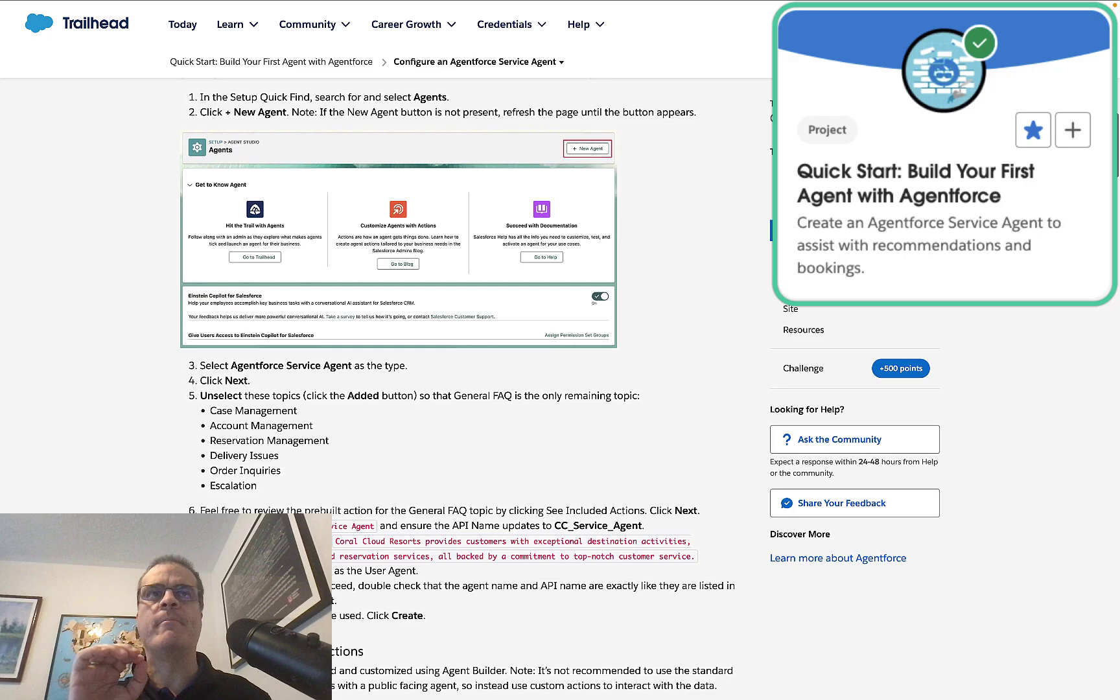
{"action": "scroll", "coordinate": [464, 389], "scroll_direction": "down", "scroll_amount": 15}
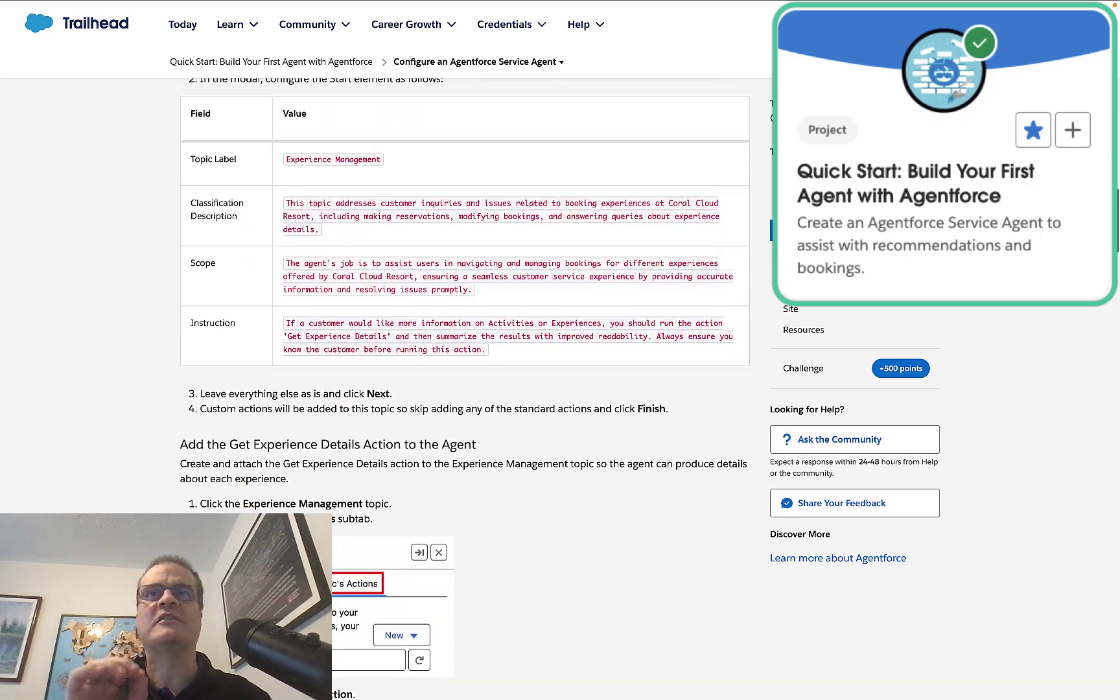
{"action": "scroll", "coordinate": [464, 389], "scroll_direction": "down", "scroll_amount": 15}
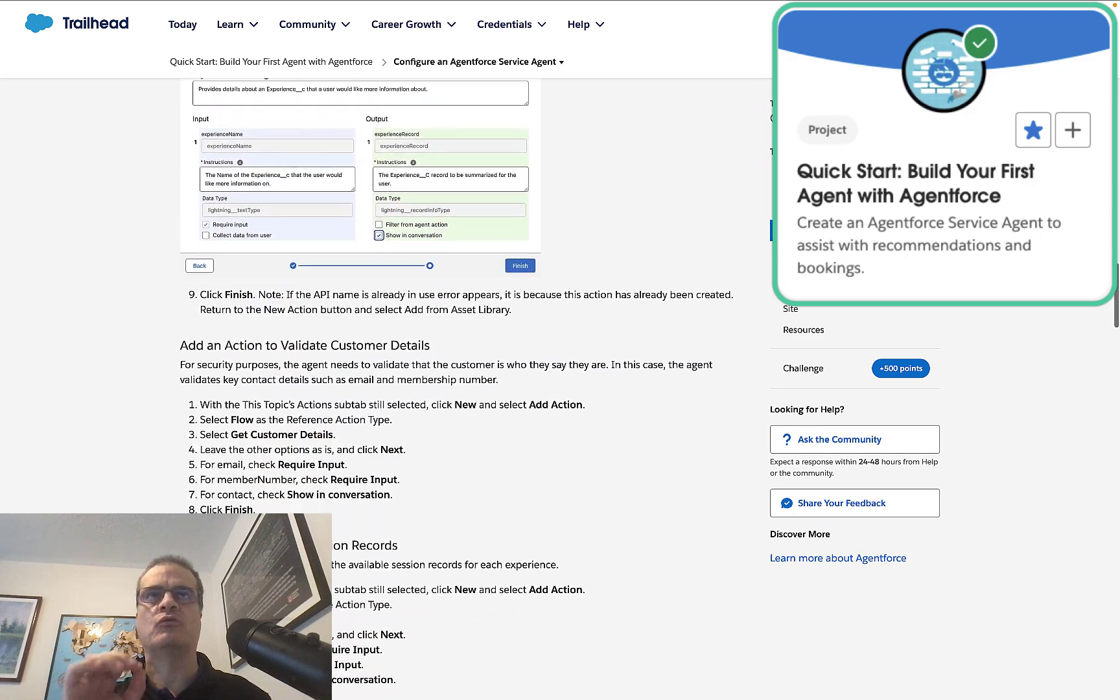
{"action": "scroll", "coordinate": [464, 389], "scroll_direction": "down", "scroll_amount": 15}
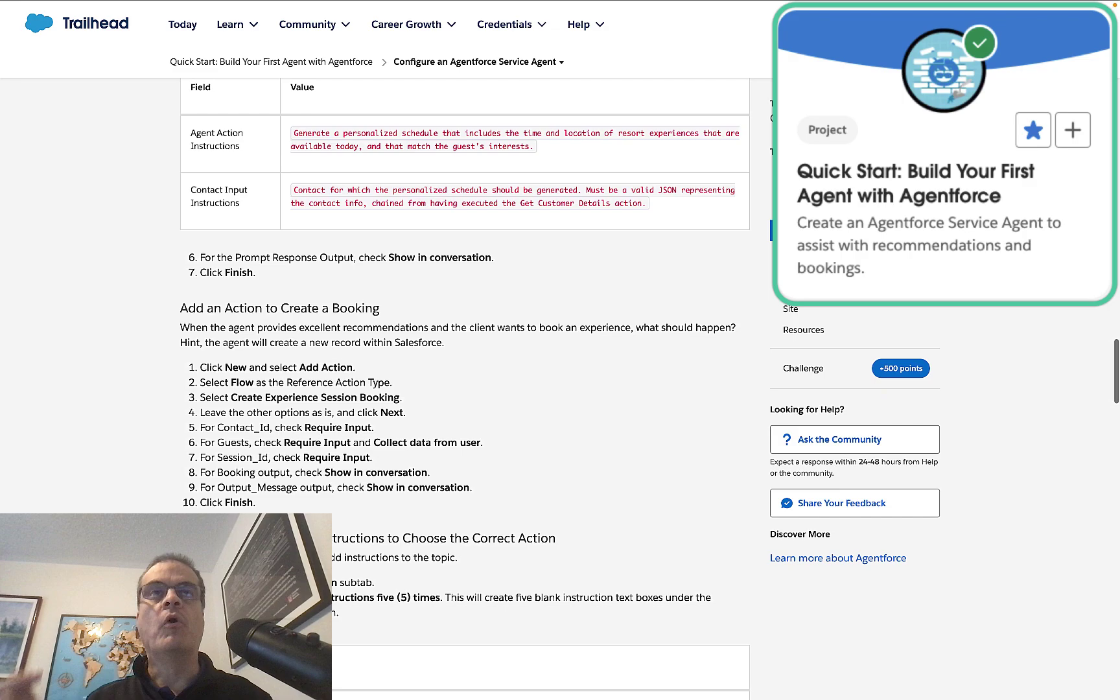
{"action": "scroll", "coordinate": [464, 389], "scroll_direction": "down", "scroll_amount": 15}
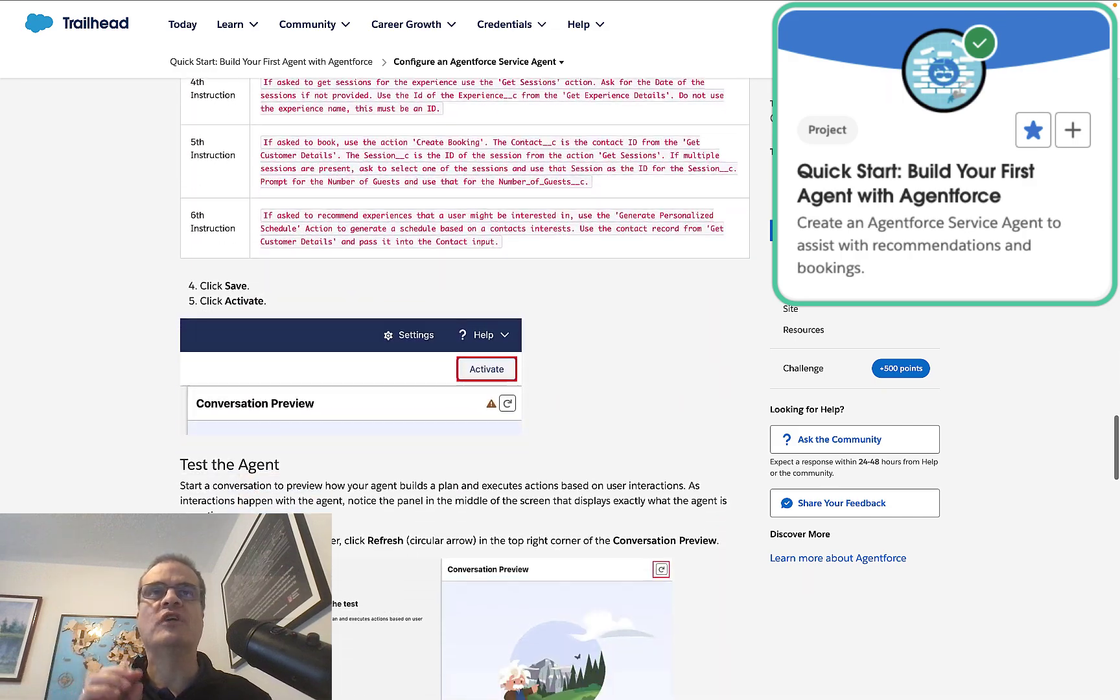
{"action": "scroll", "coordinate": [464, 389], "scroll_direction": "down", "scroll_amount": 15}
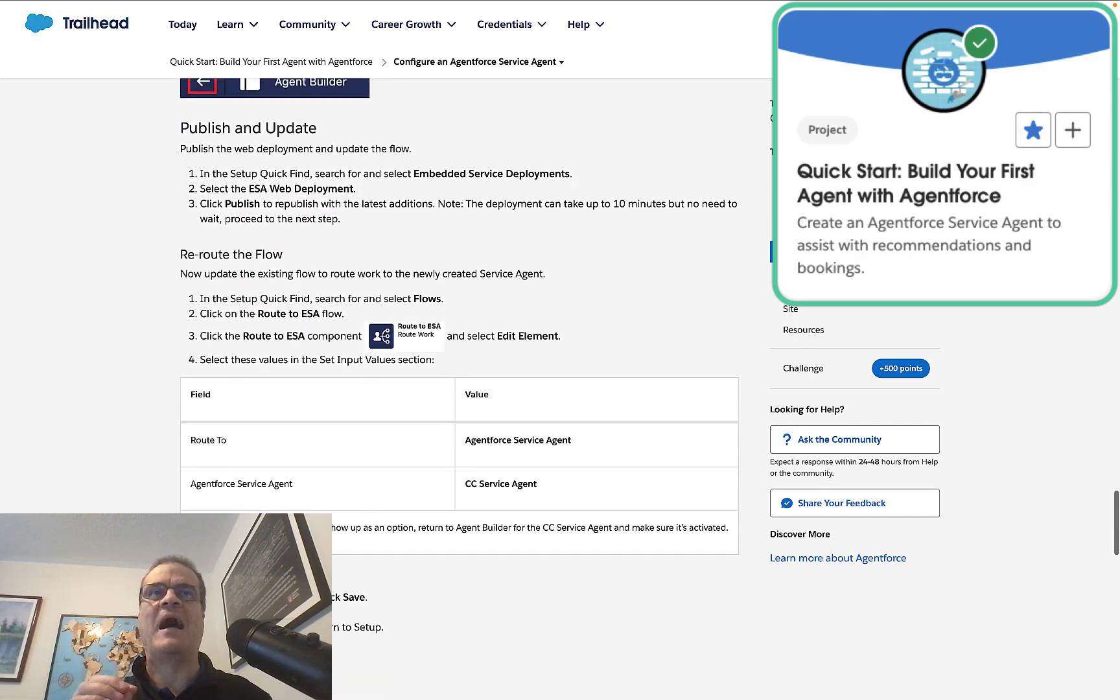
{"action": "scroll", "coordinate": [464, 389], "scroll_direction": "down", "scroll_amount": 10}
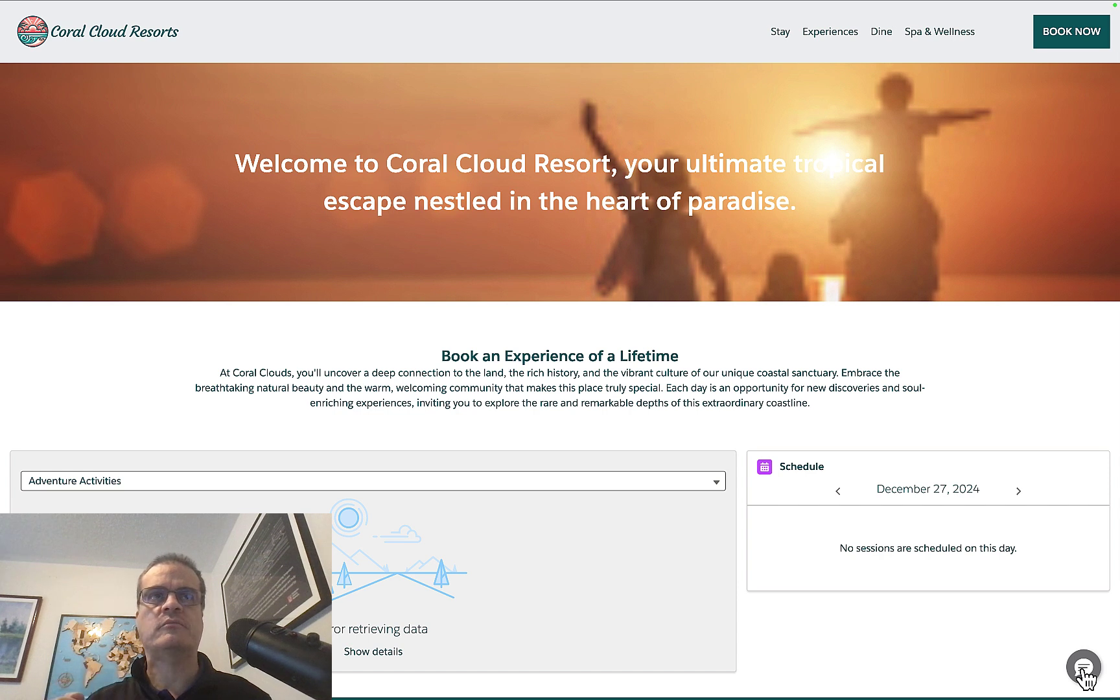
- Ask the CC Service Agent chat about soccer, then send the guest's email and member number
{"action": "left_click", "coordinate": [1083, 668]}
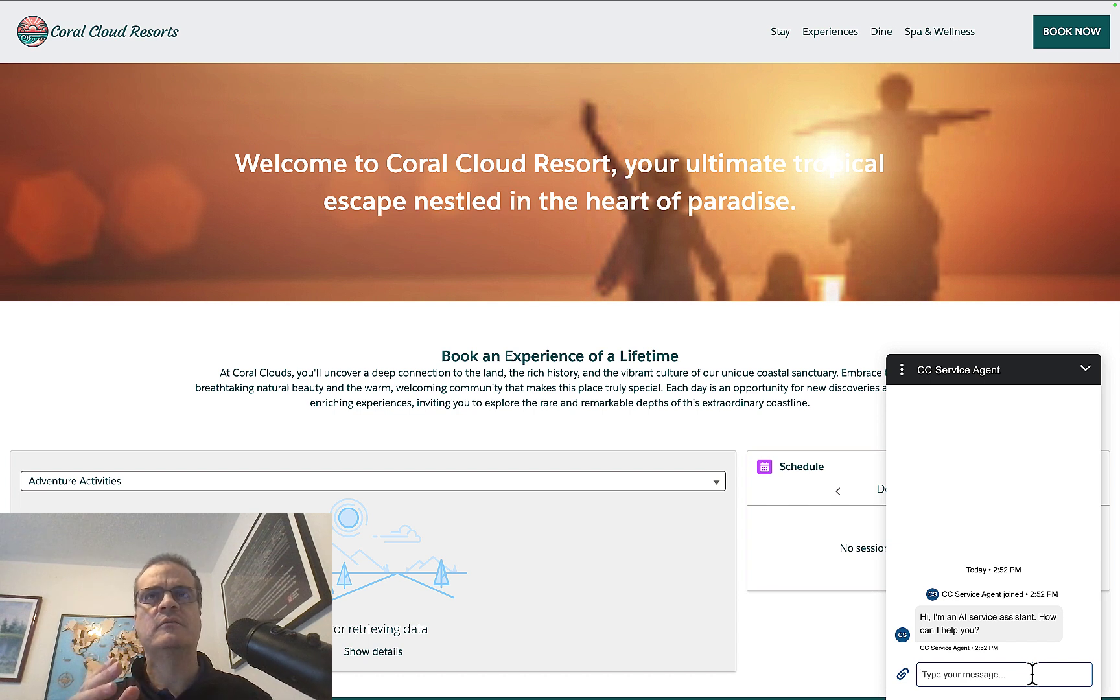
{"action": "type", "text": "Does the resort offer a social experience?"}
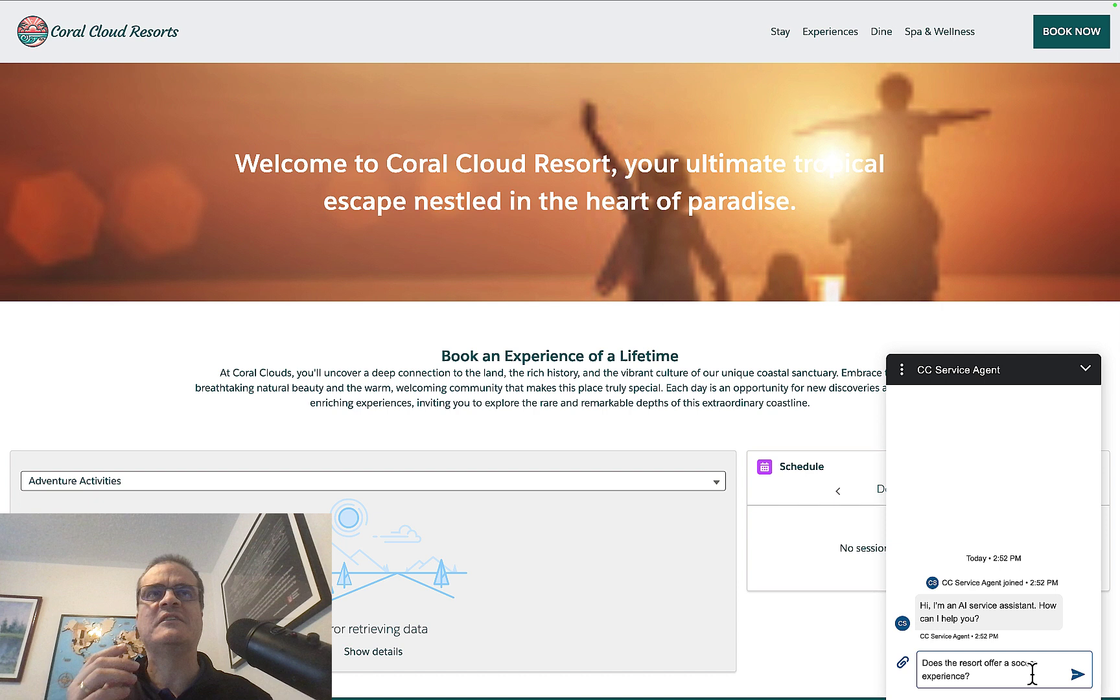
{"action": "left_click", "coordinate": [1079, 677]}
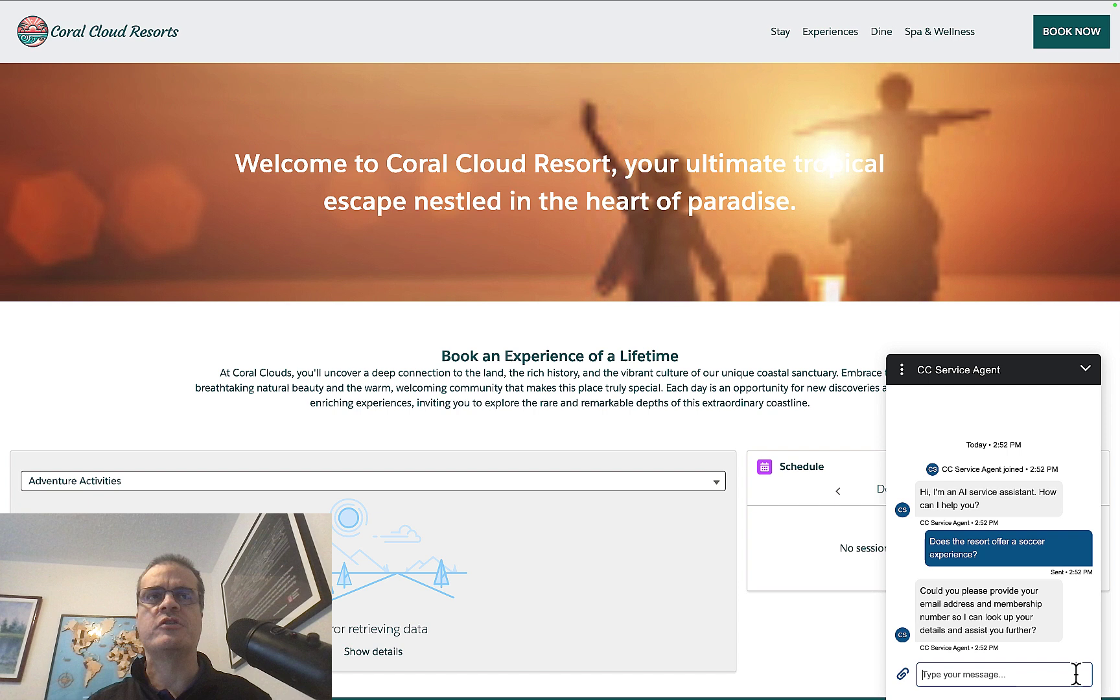
{"action": "key", "text": "super+v"}
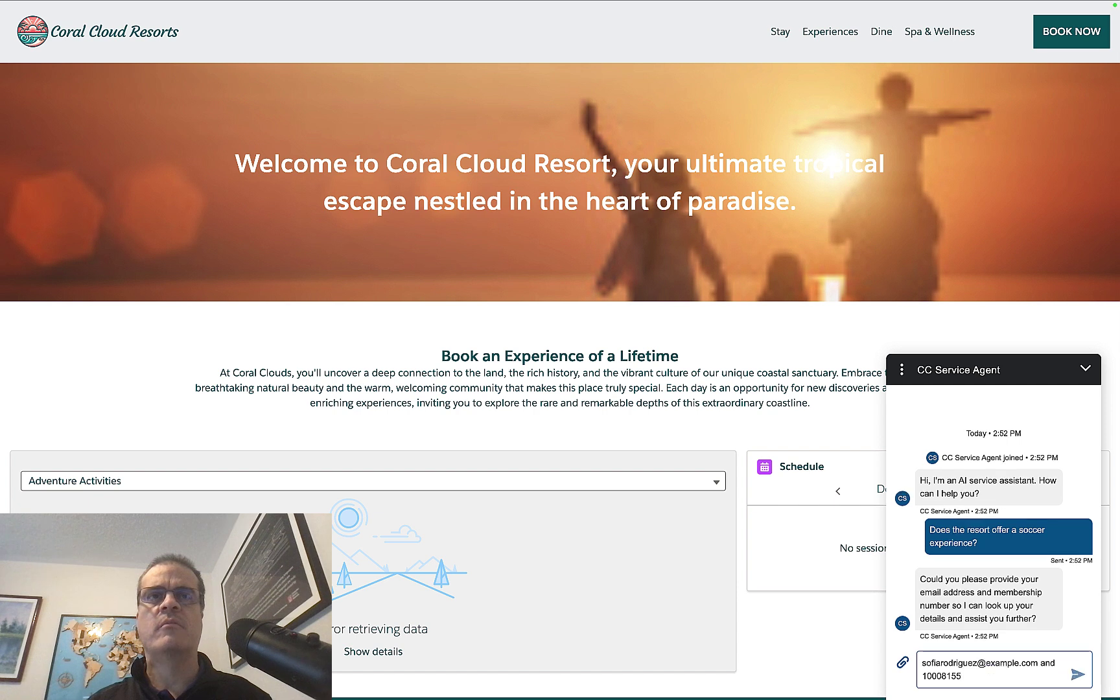
{"action": "left_click", "coordinate": [1078, 677]}
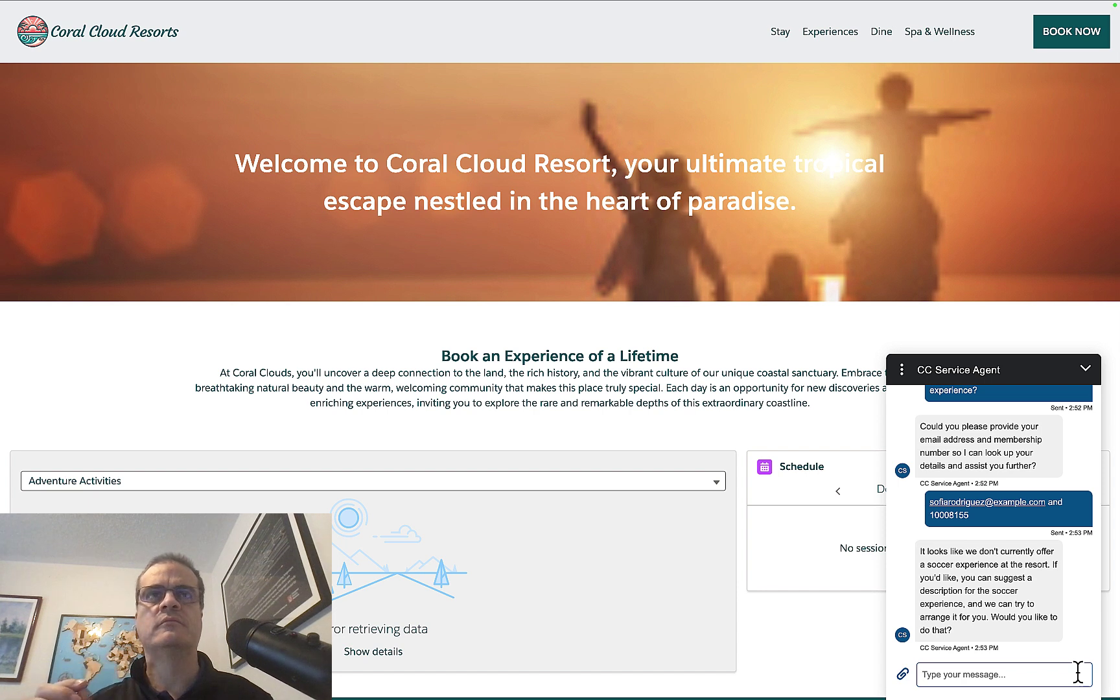
- Reply 'yes' to suggesting a soccer experience and send the pasted experience description
{"action": "type", "text": "yes"}
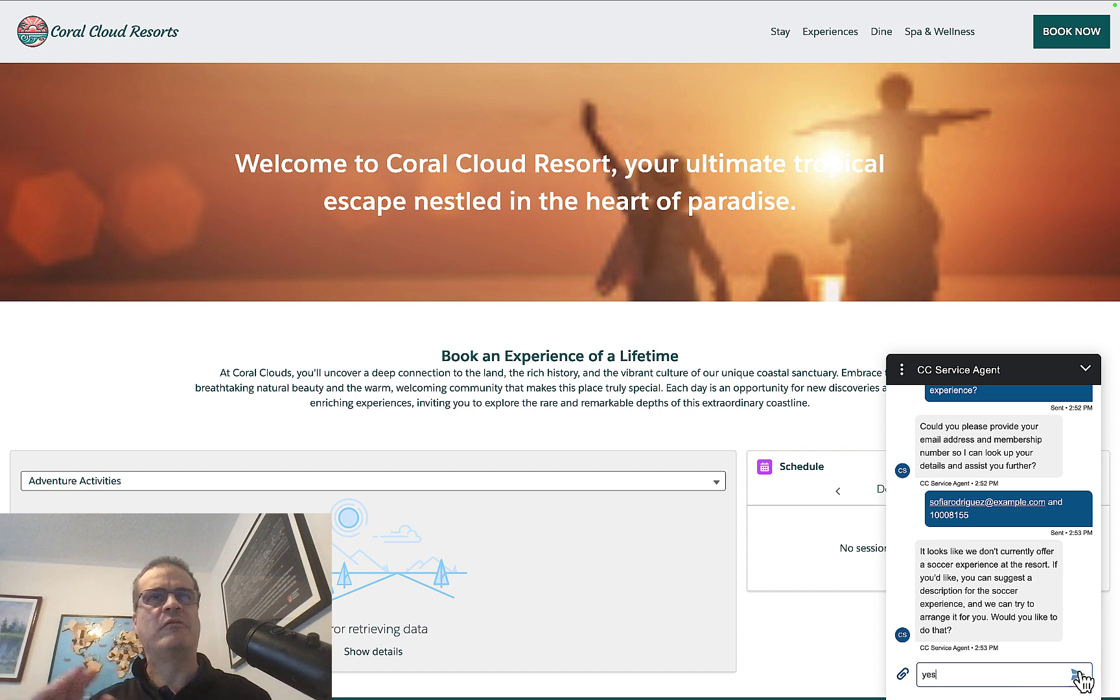
{"action": "left_click", "coordinate": [1081, 678]}
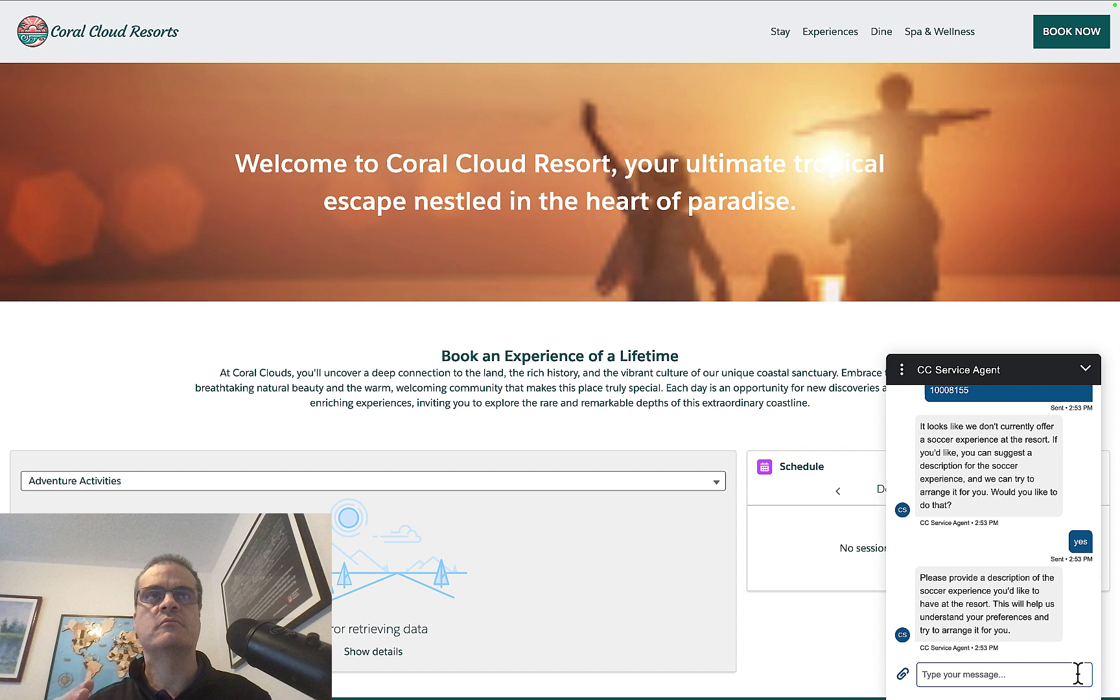
{"action": "key", "text": "ctrl+v"}
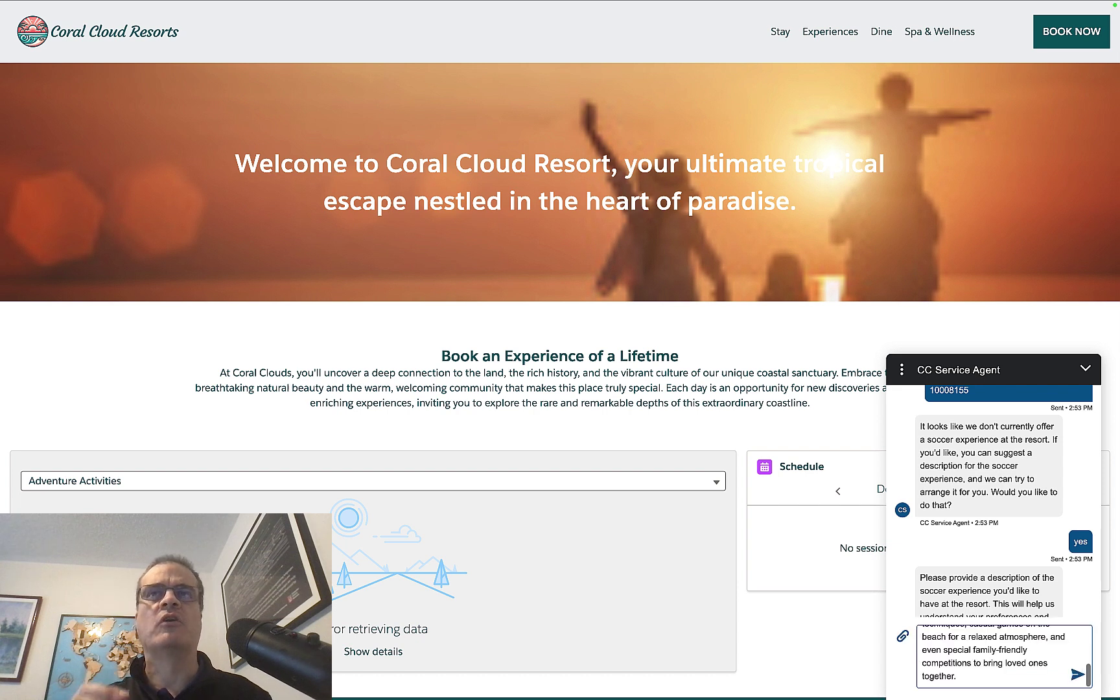
{"action": "scroll", "coordinate": [1048, 647], "scroll_direction": "up", "scroll_amount": 3}
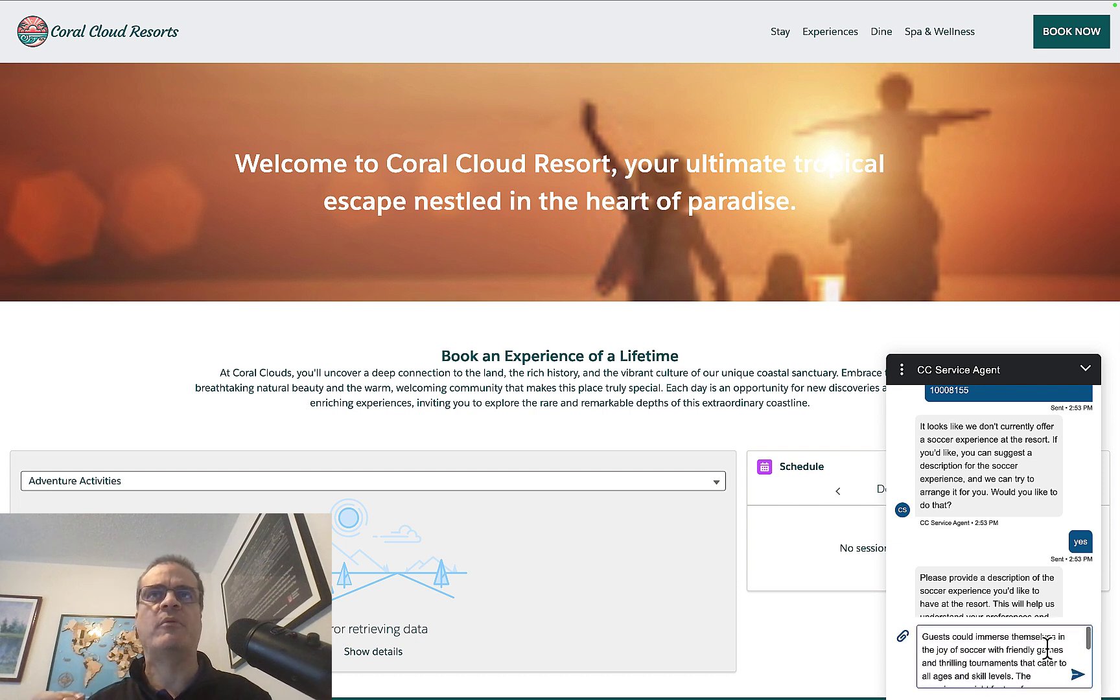
{"action": "left_click", "coordinate": [1077, 676]}
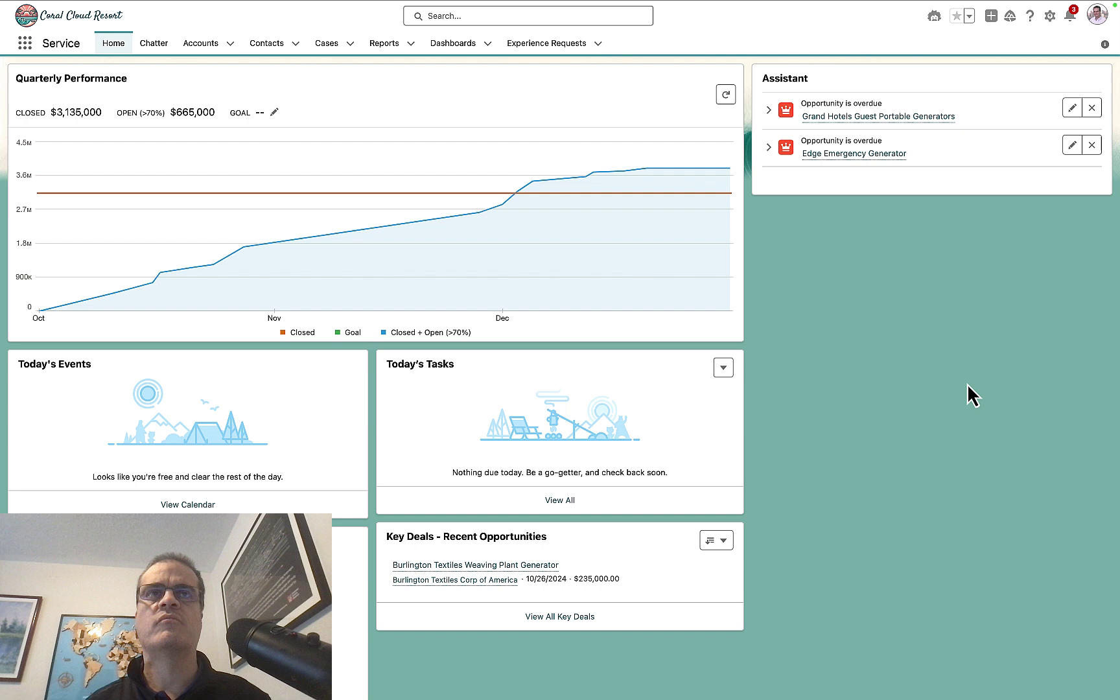
- Open REQ-0009 from the Experience Requests list and highlight fields on its Details page
{"action": "left_click", "coordinate": [576, 58]}
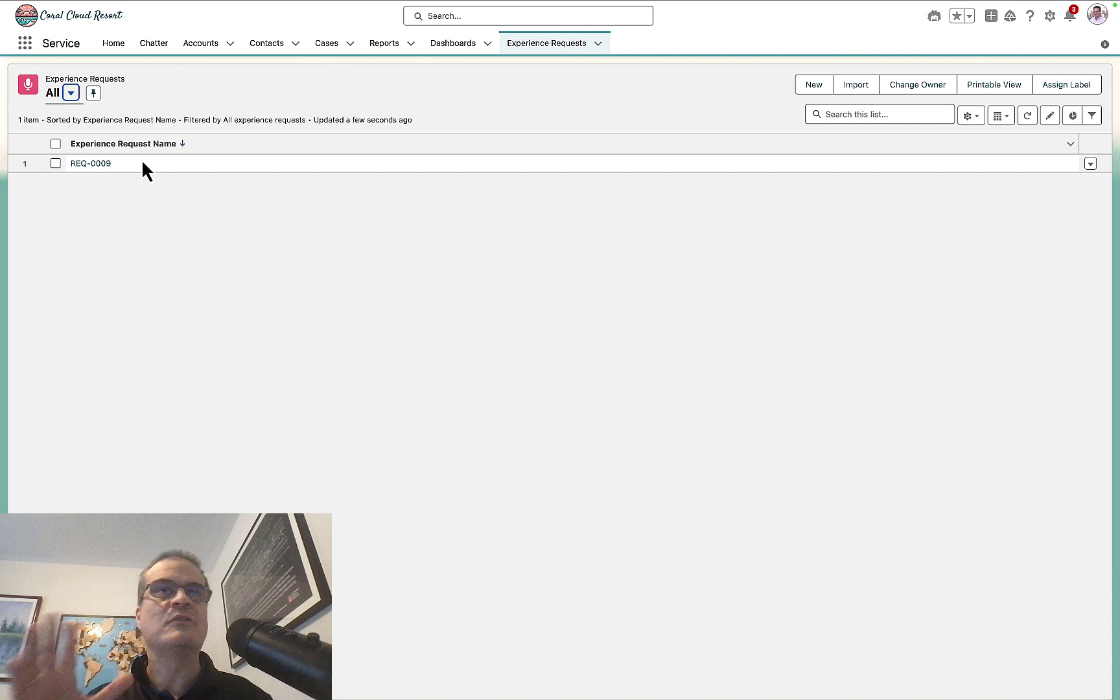
{"action": "left_click", "coordinate": [107, 166]}
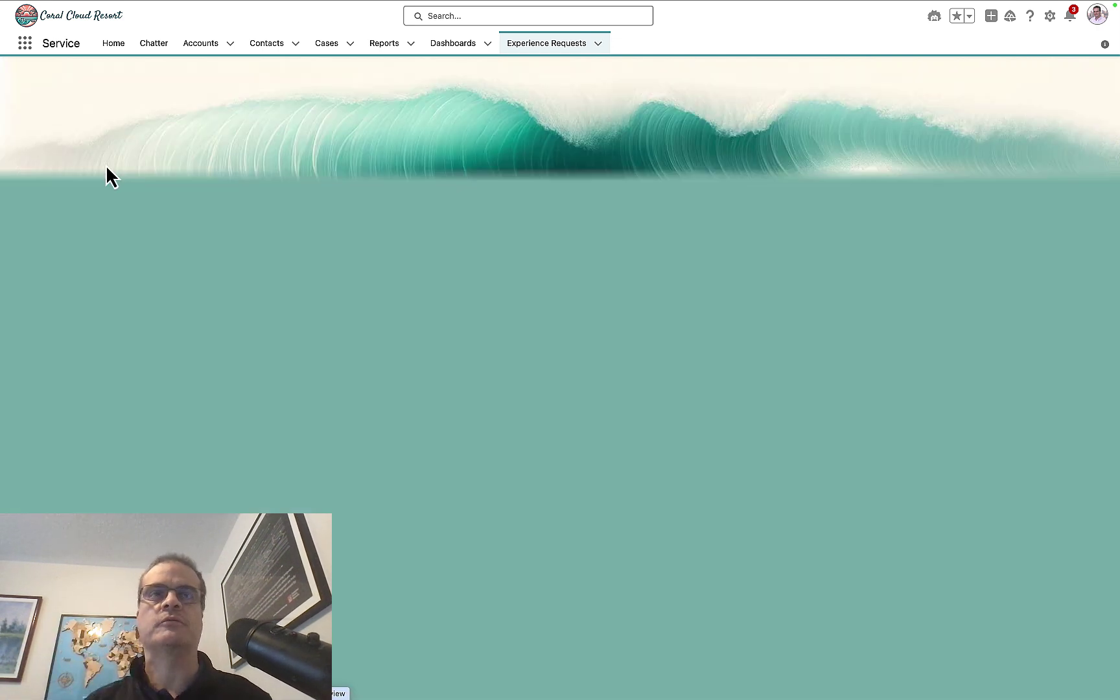
{"action": "left_click_drag", "start_coordinate": [557, 148], "coordinate": [652, 195]}
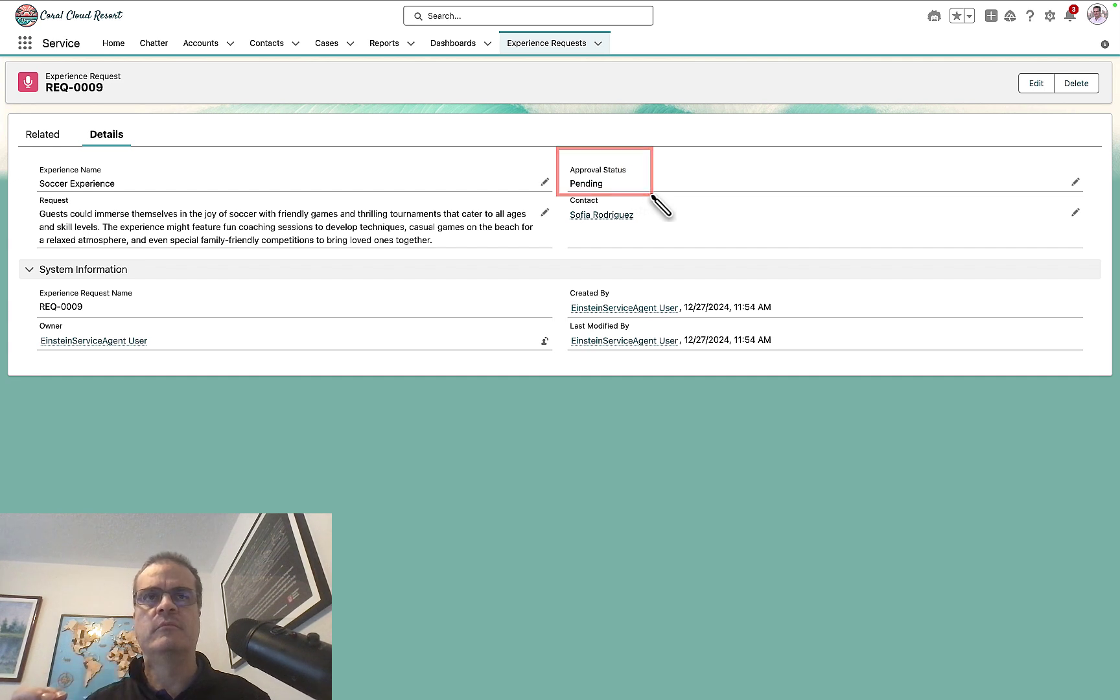
{"action": "left_click_drag", "start_coordinate": [558, 240], "coordinate": [642, 195]}
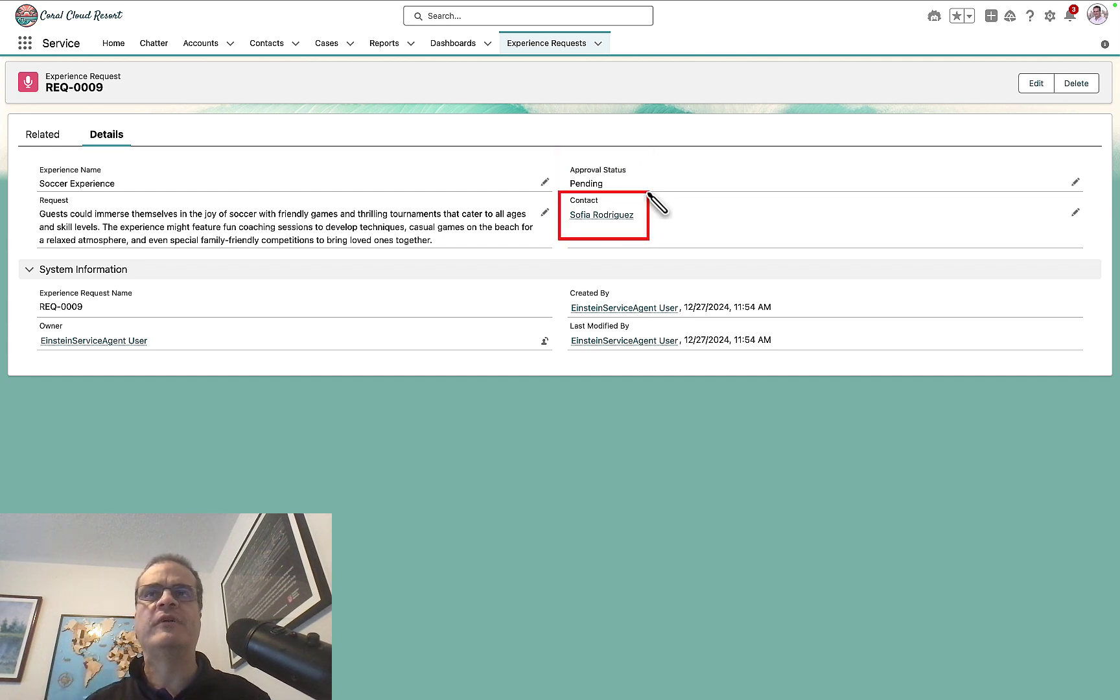
{"action": "left_click_drag", "start_coordinate": [26, 157], "coordinate": [141, 193]}
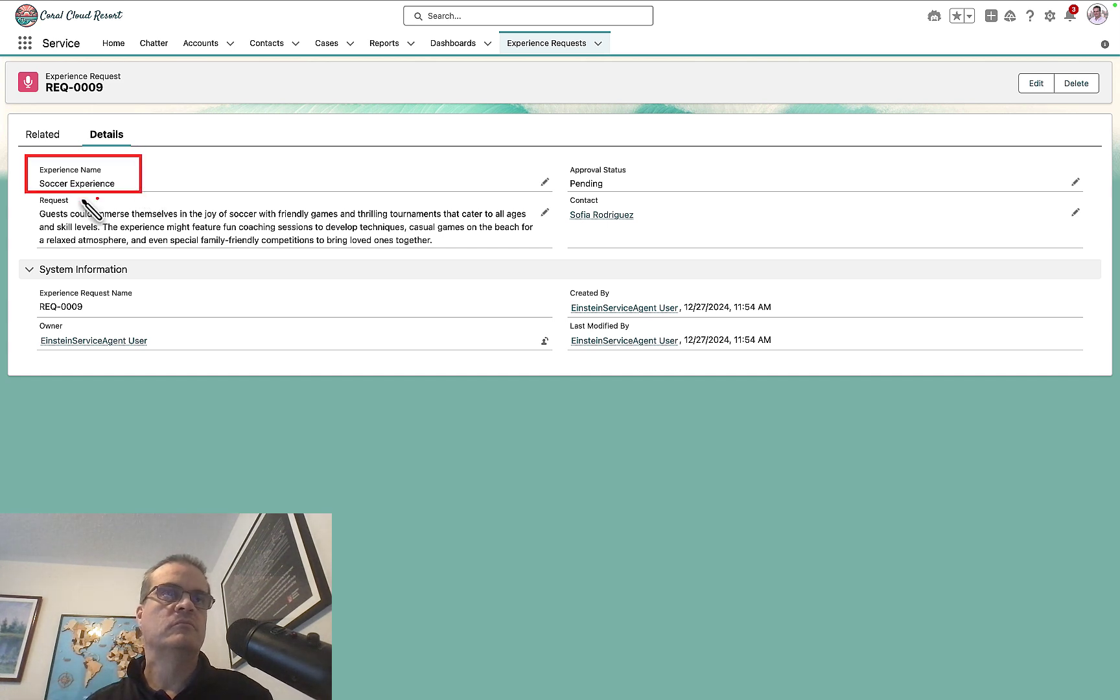
{"action": "left_click_drag", "start_coordinate": [24, 199], "coordinate": [541, 249]}
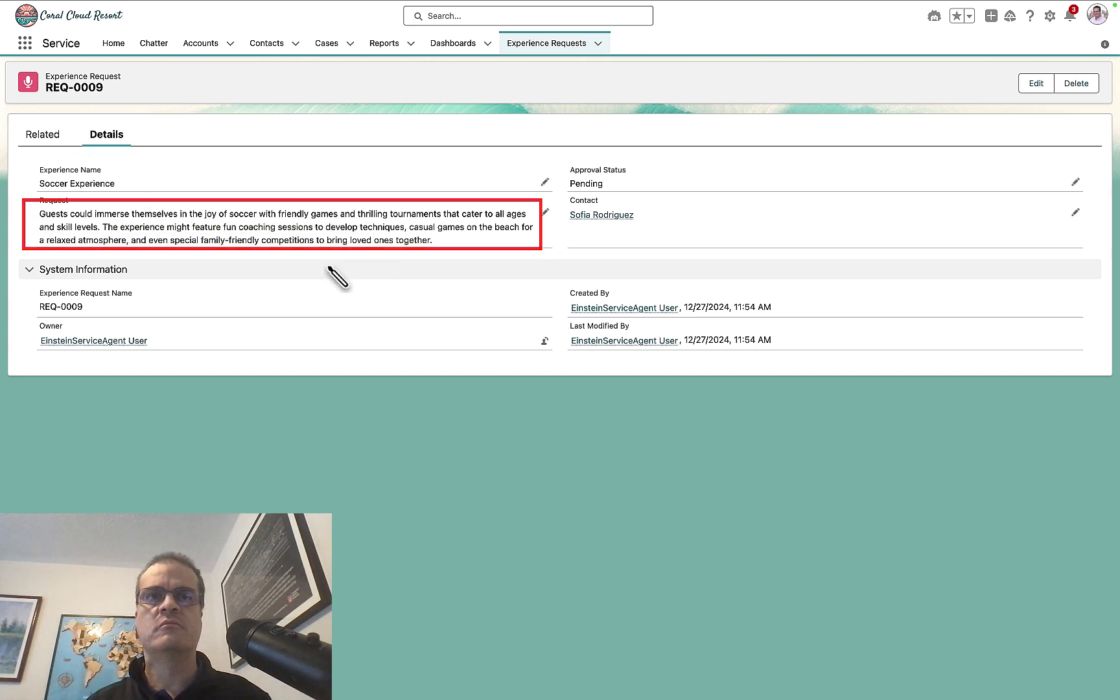
{"action": "mouse_move", "coordinate": [29, 283]}
{"action": "left_mouse_down"}
{"action": "mouse_move", "coordinate": [118, 318]}
{"action": "mouse_move", "coordinate": [154, 316]}
{"action": "left_mouse_up"}
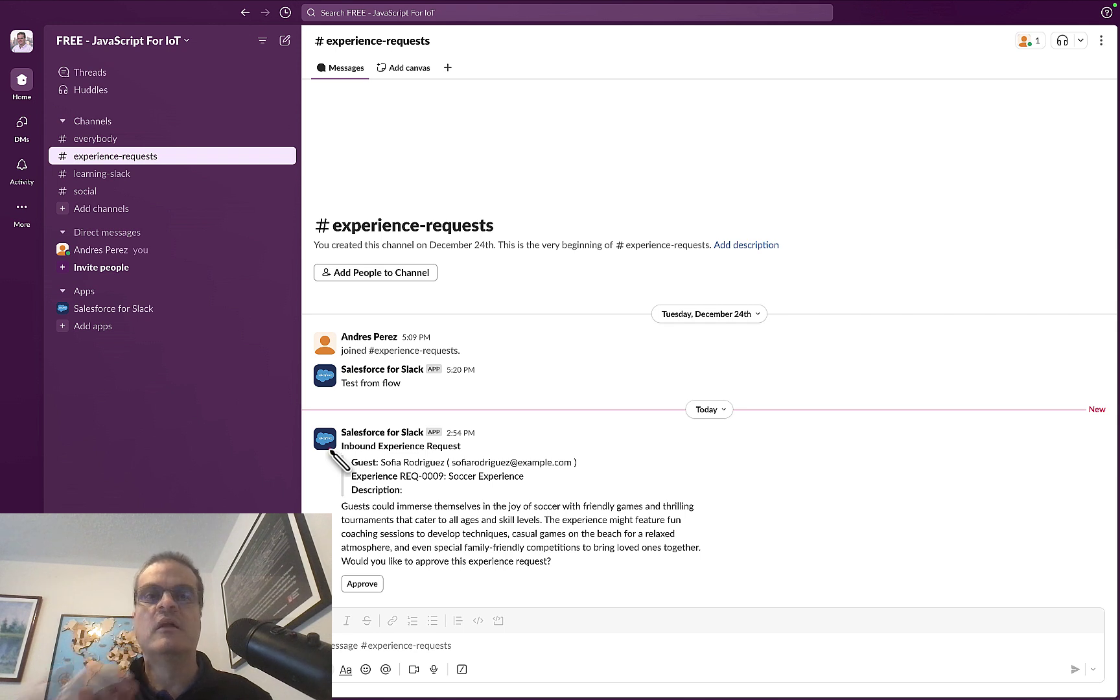
- Post the pasted emoji-filled soccer pitch as a thread reply under the REQ-0009 Inbound Experience Request
{"action": "mouse_move", "coordinate": [330, 454]}
{"action": "left_mouse_down"}
{"action": "mouse_move", "coordinate": [463, 492]}
{"action": "mouse_move", "coordinate": [585, 499]}
{"action": "left_mouse_up"}
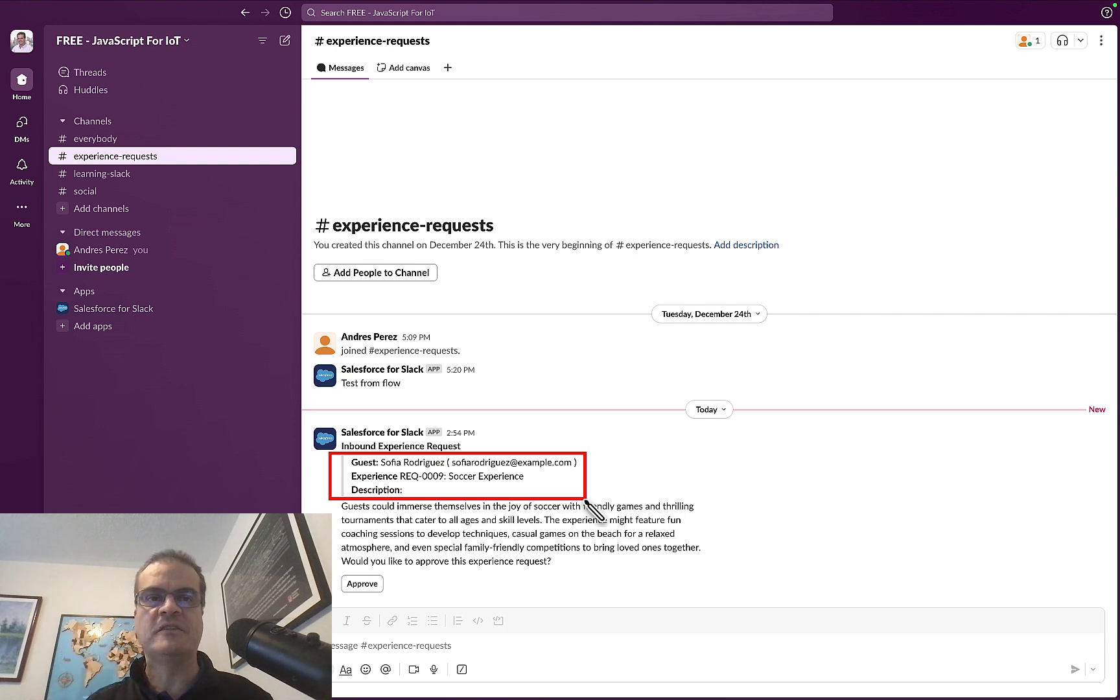
{"action": "mouse_move", "coordinate": [328, 498]}
{"action": "left_mouse_down"}
{"action": "mouse_move", "coordinate": [561, 519]}
{"action": "mouse_move", "coordinate": [711, 569]}
{"action": "left_mouse_up"}
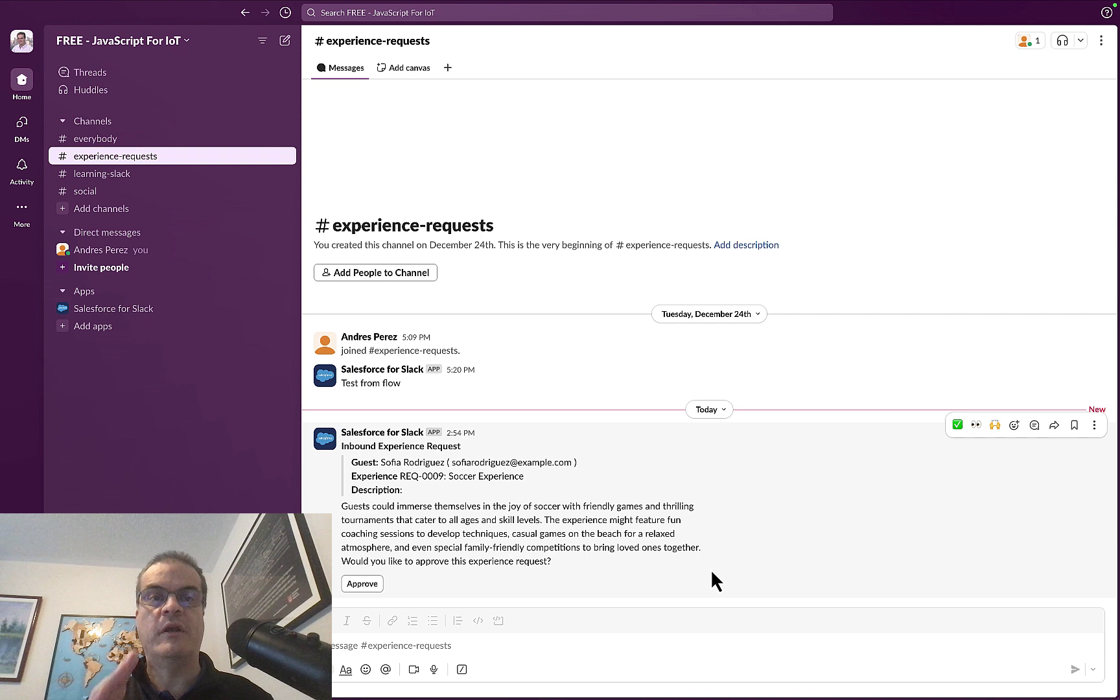
{"action": "left_click", "coordinate": [1035, 426]}
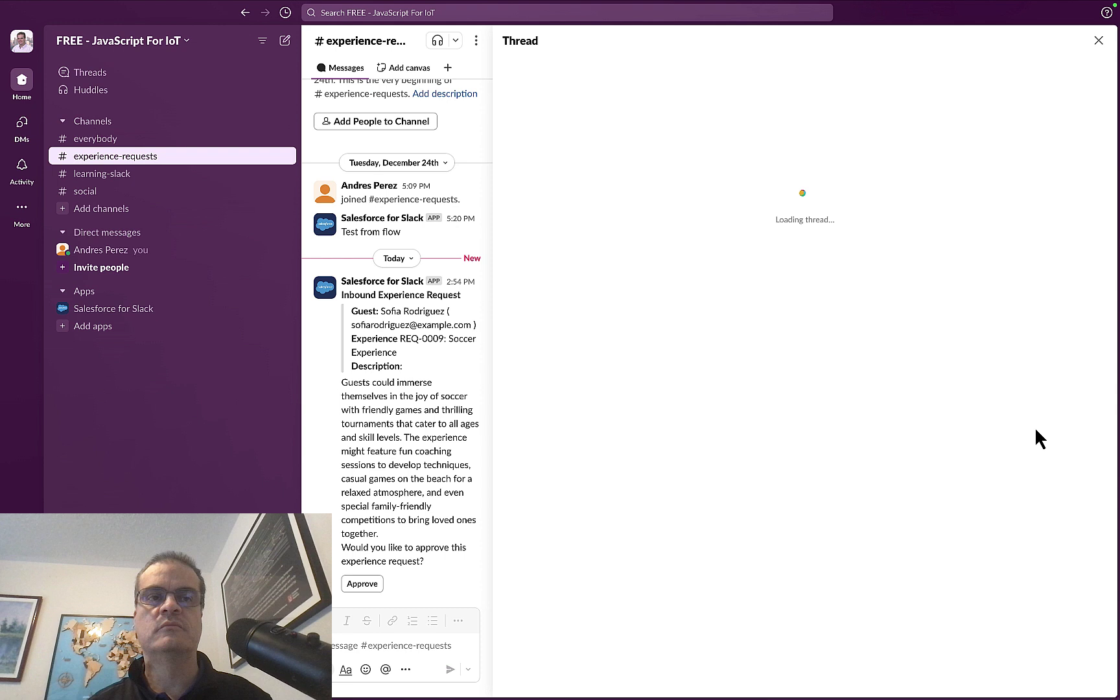
{"action": "left_click", "coordinate": [626, 256]}
{"action": "key", "text": "ctrl+v"}
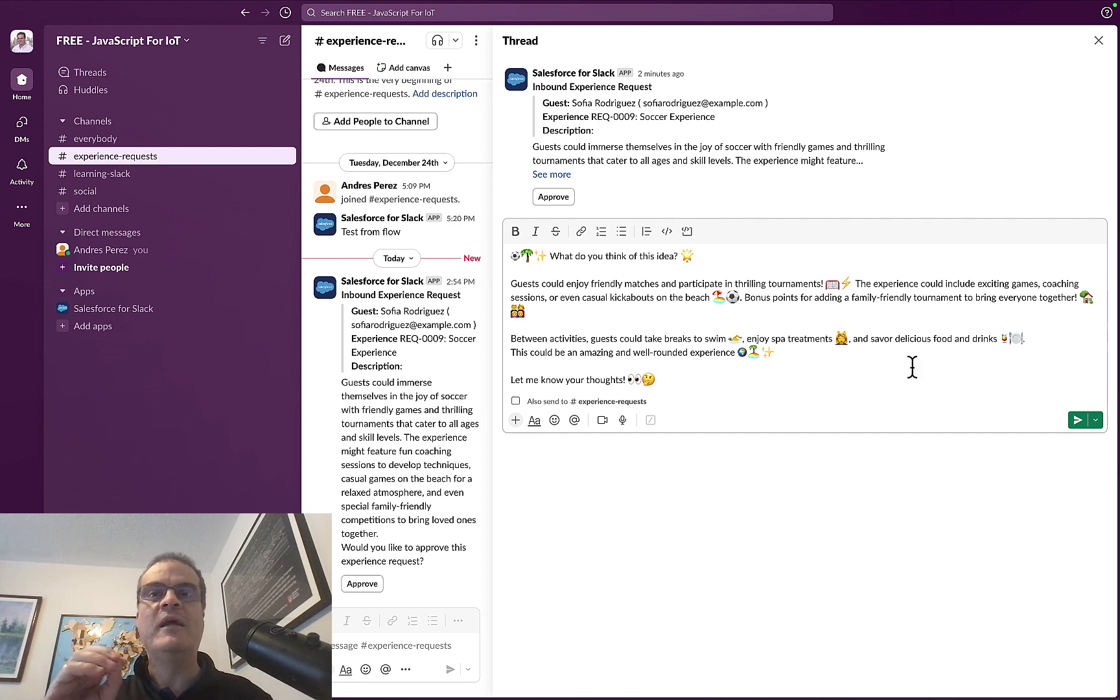
{"action": "left_click", "coordinate": [1077, 422]}
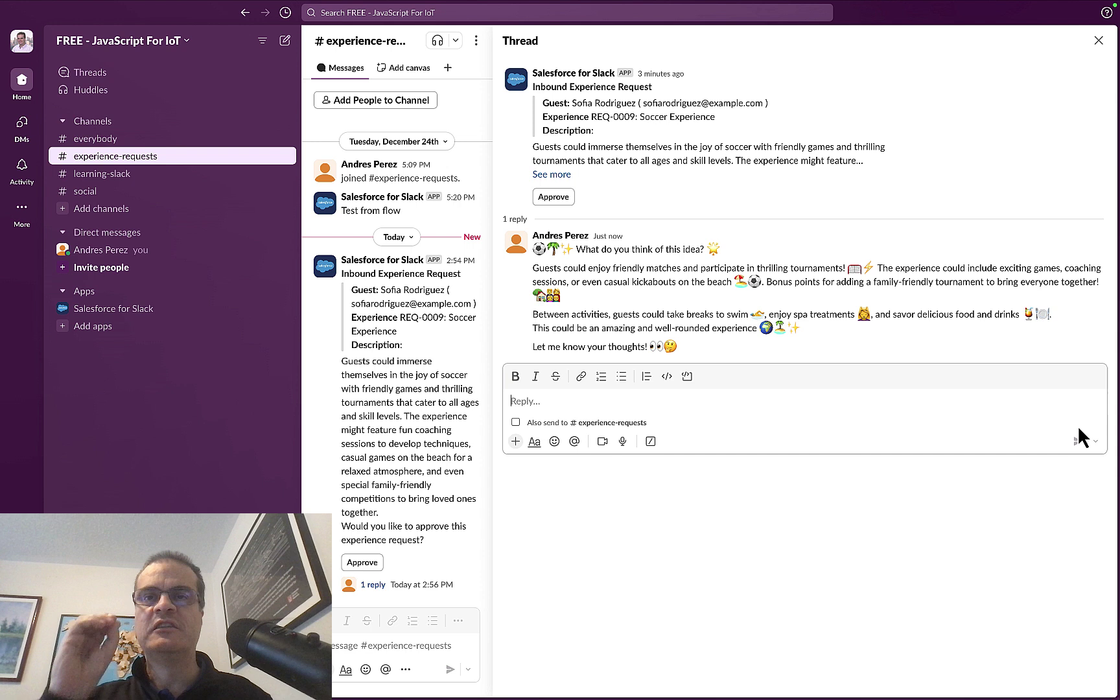
- Approve the REQ-0009 Soccer Experience, boxing the confirmation, title and description, then finish the dialog
{"action": "left_click", "coordinate": [572, 197]}
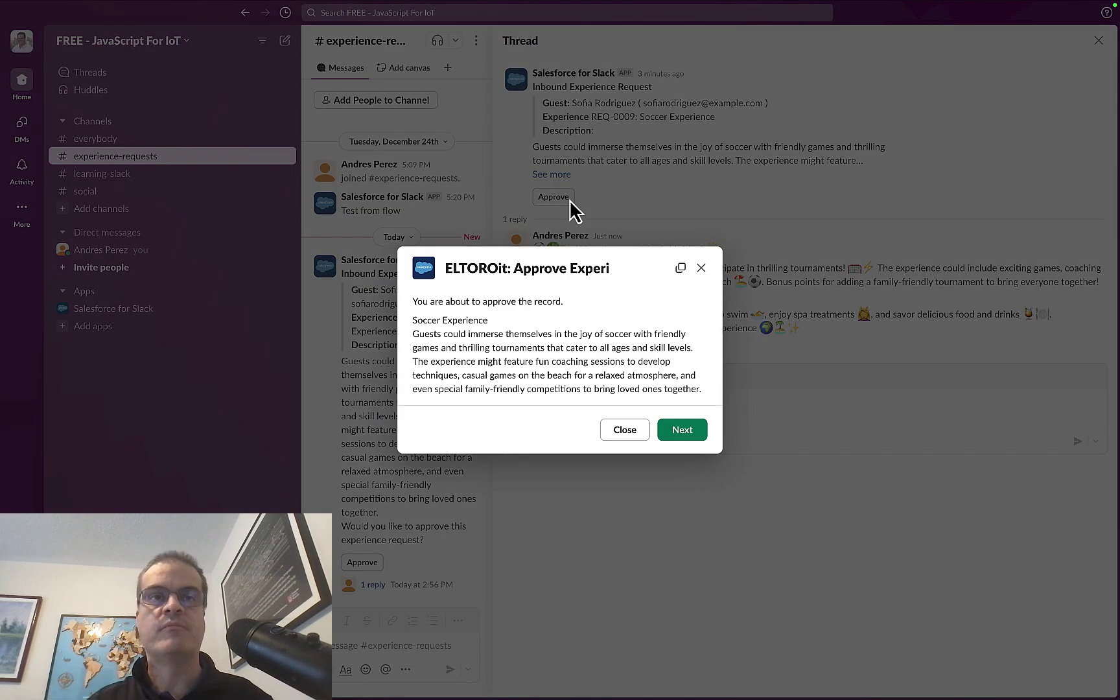
{"action": "mouse_move", "coordinate": [405, 292]}
{"action": "left_mouse_down"}
{"action": "mouse_move", "coordinate": [552, 297]}
{"action": "mouse_move", "coordinate": [583, 312]}
{"action": "left_mouse_up"}
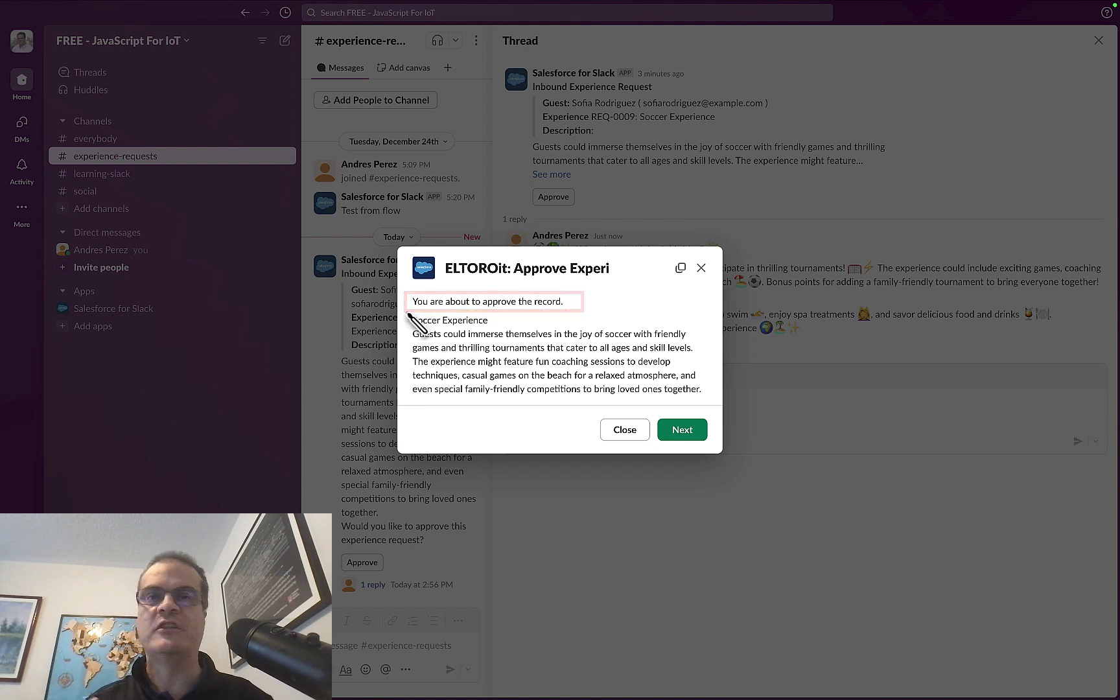
{"action": "left_click_drag", "start_coordinate": [407, 313], "coordinate": [496, 326]}
{"action": "left_click_drag", "start_coordinate": [407, 325], "coordinate": [699, 402]}
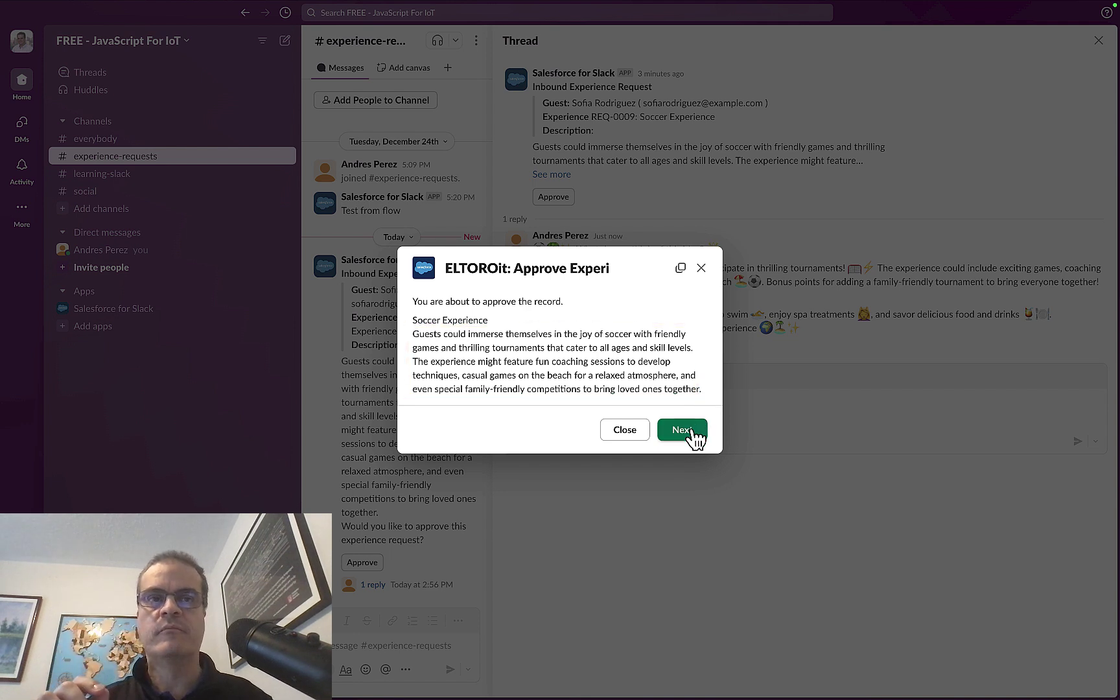
{"action": "left_click", "coordinate": [698, 428]}
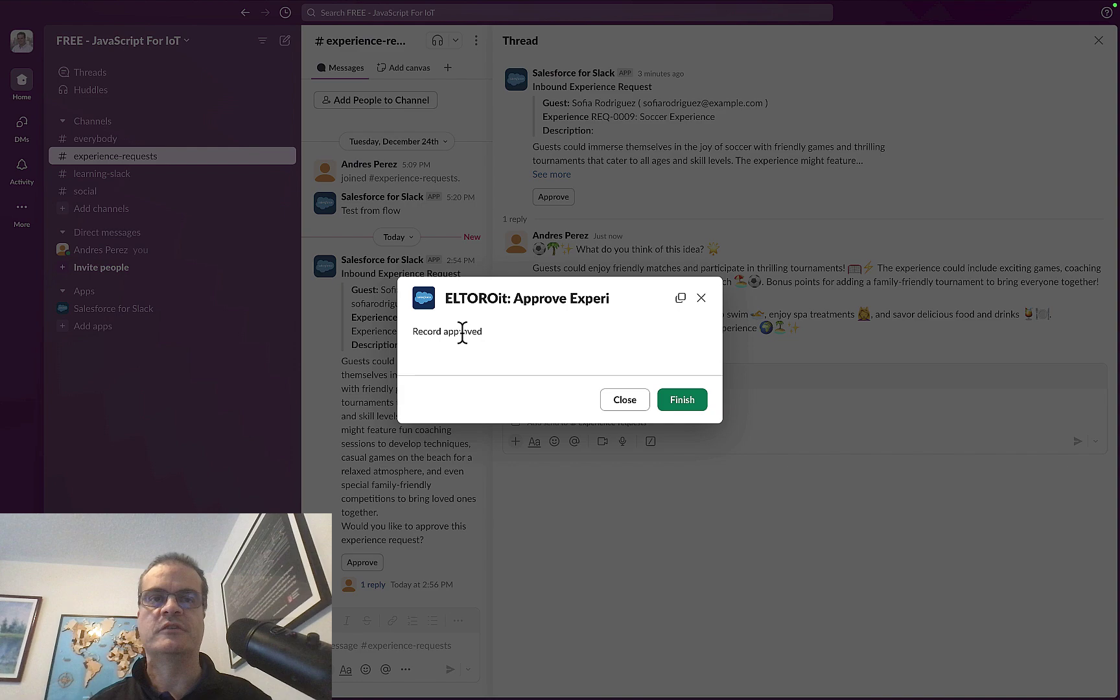
{"action": "left_click", "coordinate": [681, 401]}
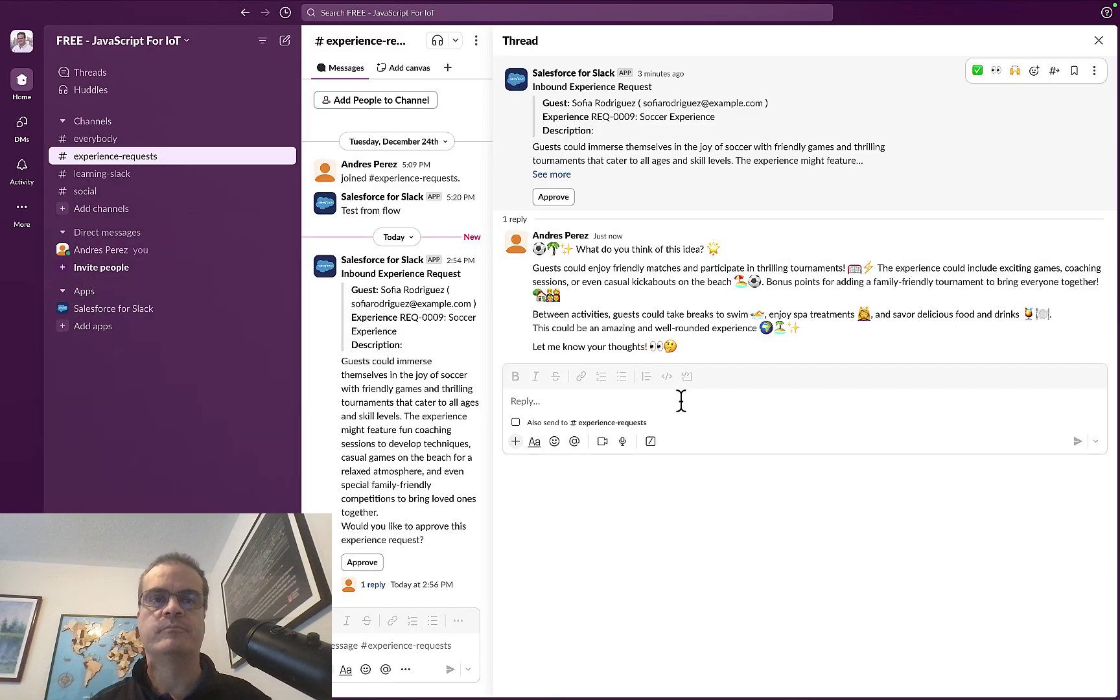
- Reload the REQ-0009 record in Salesforce and box its Approval Status, now Approved
{"action": "key", "text": "ctrl+Right"}
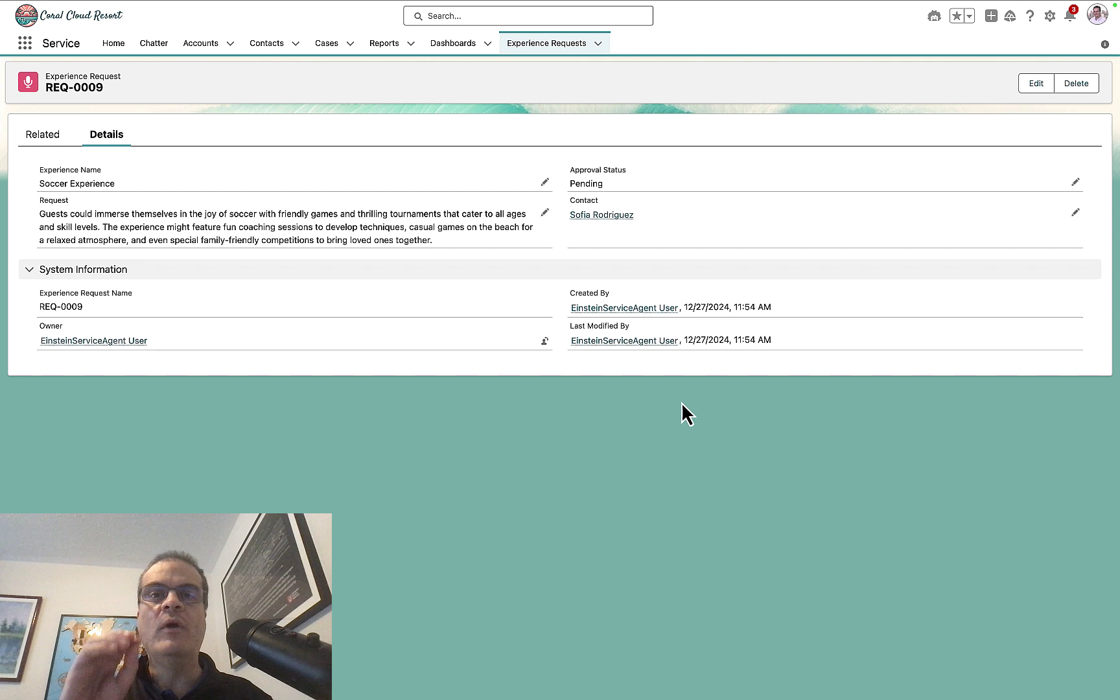
{"action": "key", "text": "super+r"}
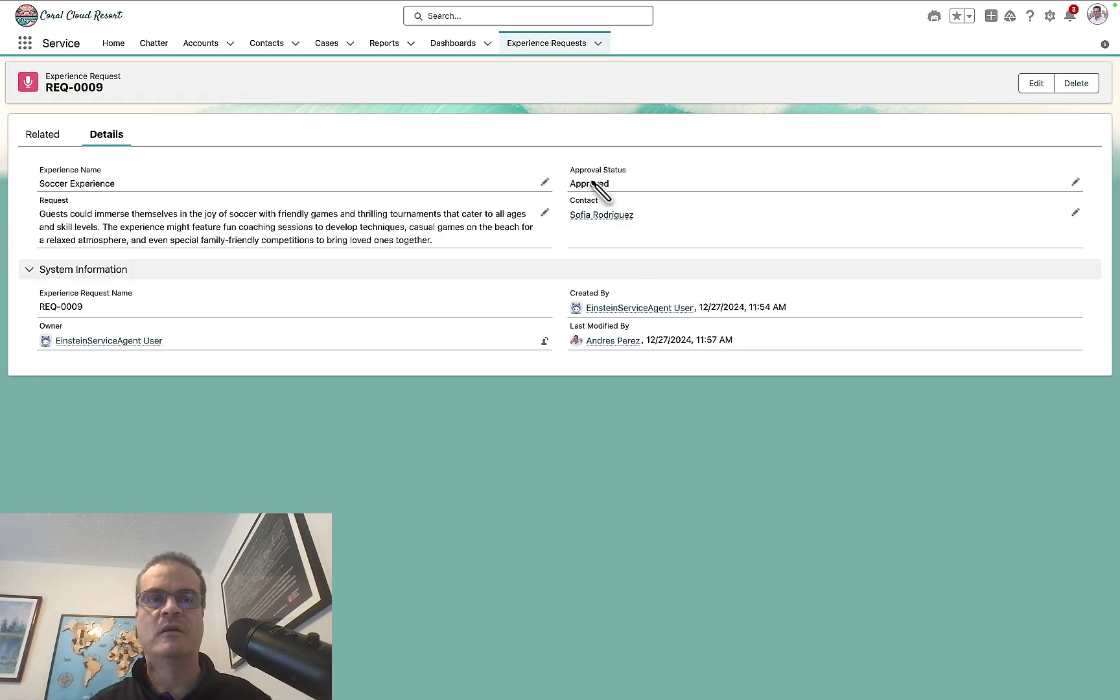
{"action": "left_click_drag", "start_coordinate": [562, 155], "coordinate": [634, 195]}
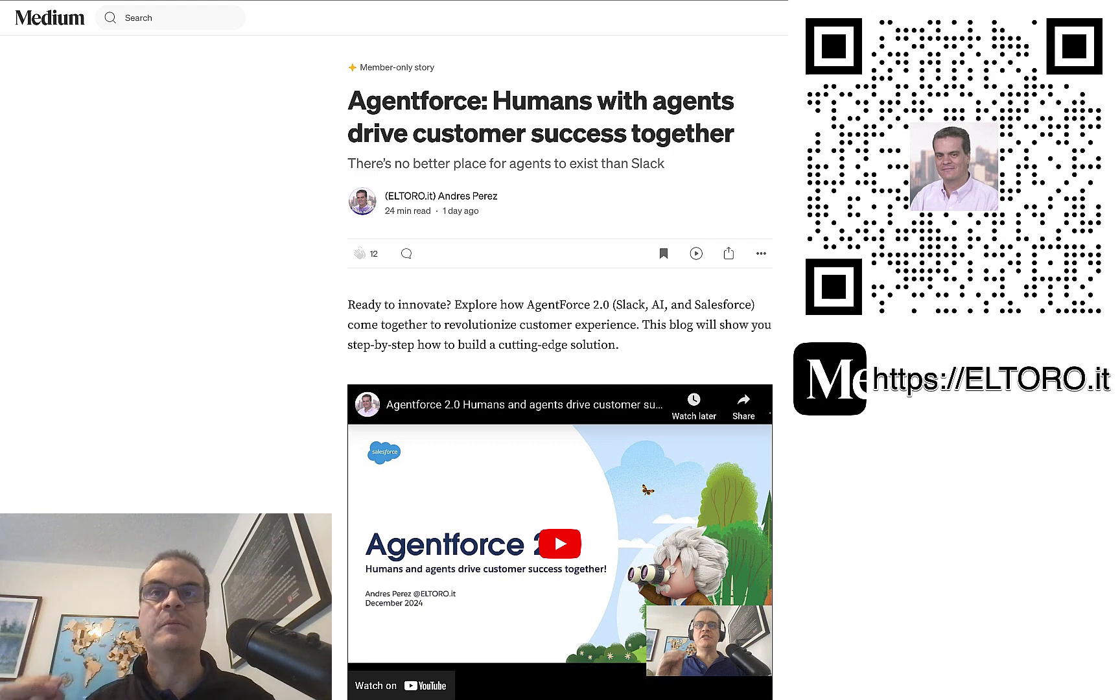
- Scroll the Agentforce article past the table of contents and Scenario to 'How to build this solution?'
{"action": "scroll", "coordinate": [560, 350], "scroll_direction": "down", "scroll_amount": 7}
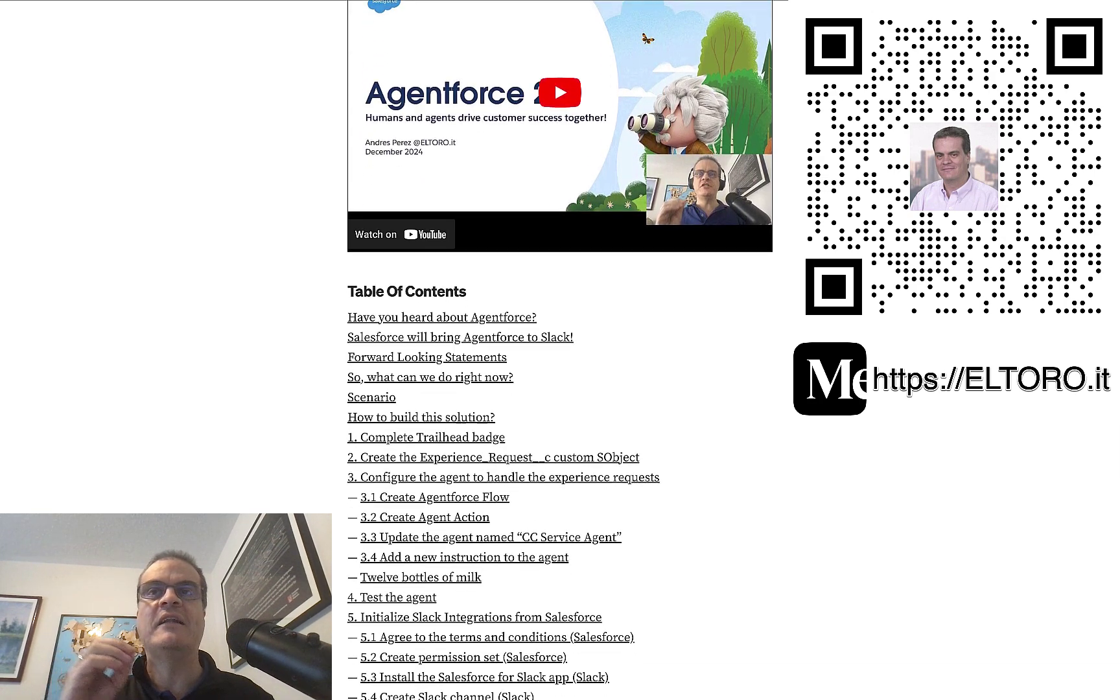
{"action": "scroll", "coordinate": [560, 350], "scroll_direction": "down", "scroll_amount": 4}
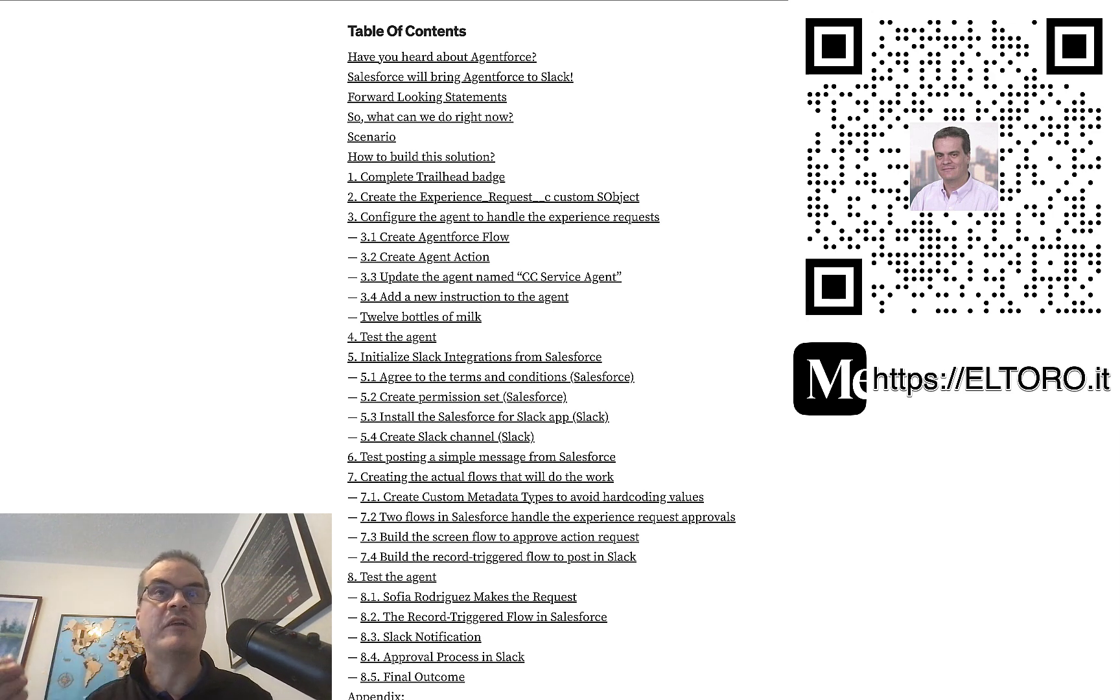
{"action": "scroll", "coordinate": [560, 351], "scroll_direction": "down", "scroll_amount": 9}
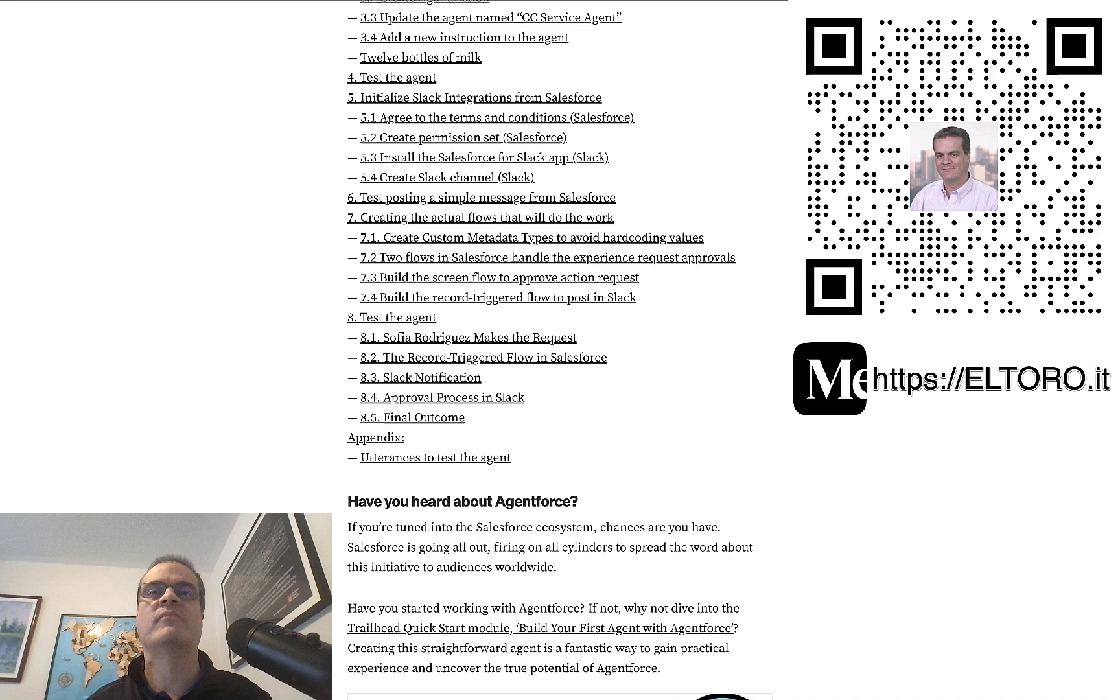
{"action": "scroll", "coordinate": [560, 350], "scroll_direction": "down", "scroll_amount": 1}
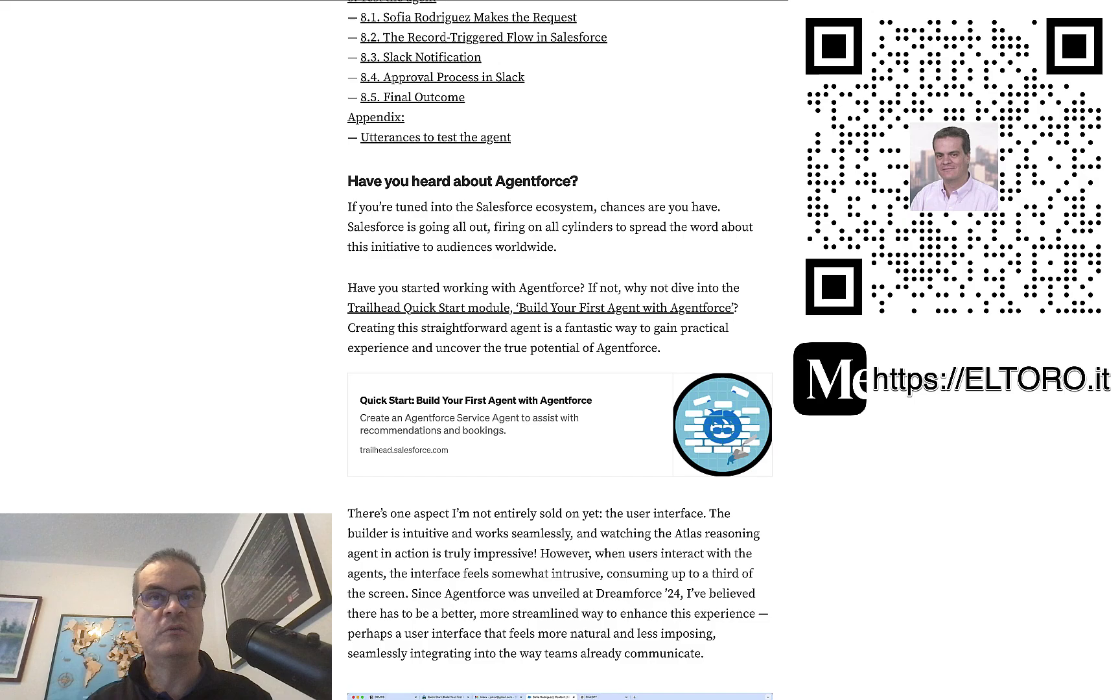
{"action": "scroll", "coordinate": [560, 350], "scroll_direction": "down", "scroll_amount": 4}
{"action": "scroll", "coordinate": [560, 350], "scroll_direction": "down", "scroll_amount": 10}
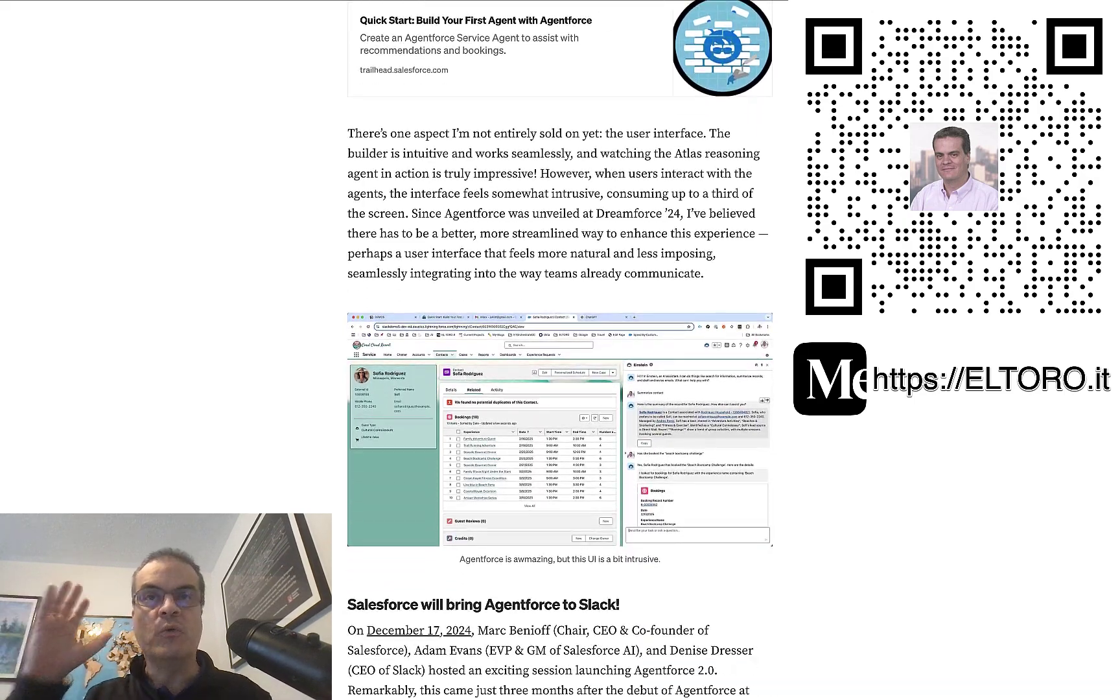
{"action": "scroll", "coordinate": [560, 350], "scroll_direction": "down", "scroll_amount": 2}
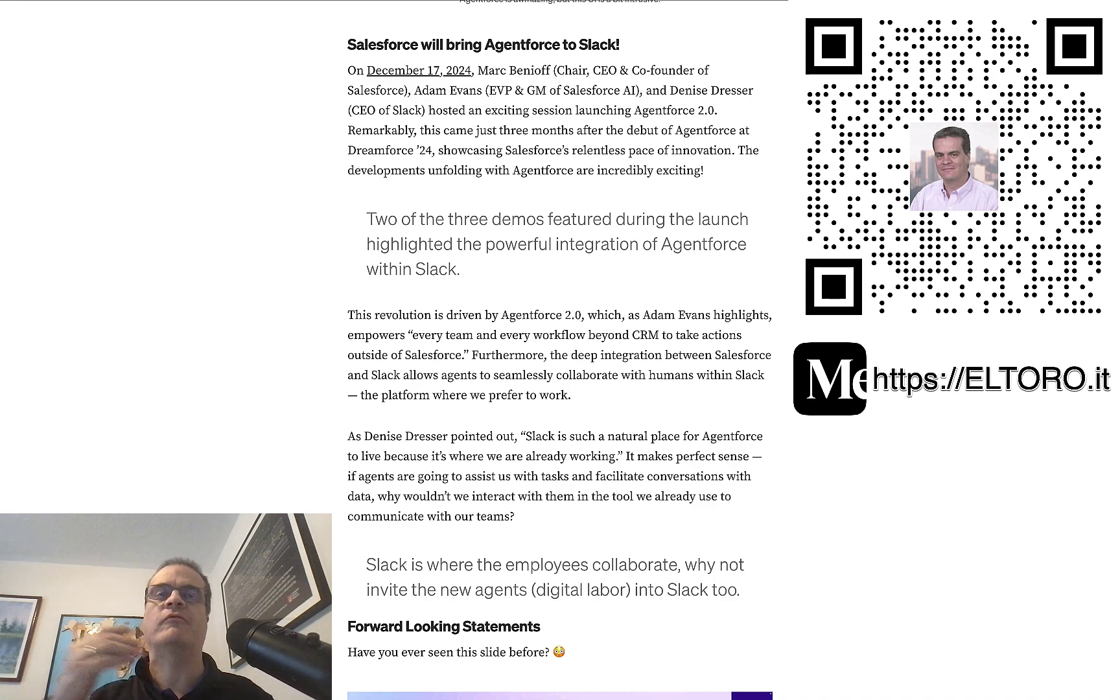
{"action": "scroll", "coordinate": [560, 350], "scroll_direction": "down", "scroll_amount": 9}
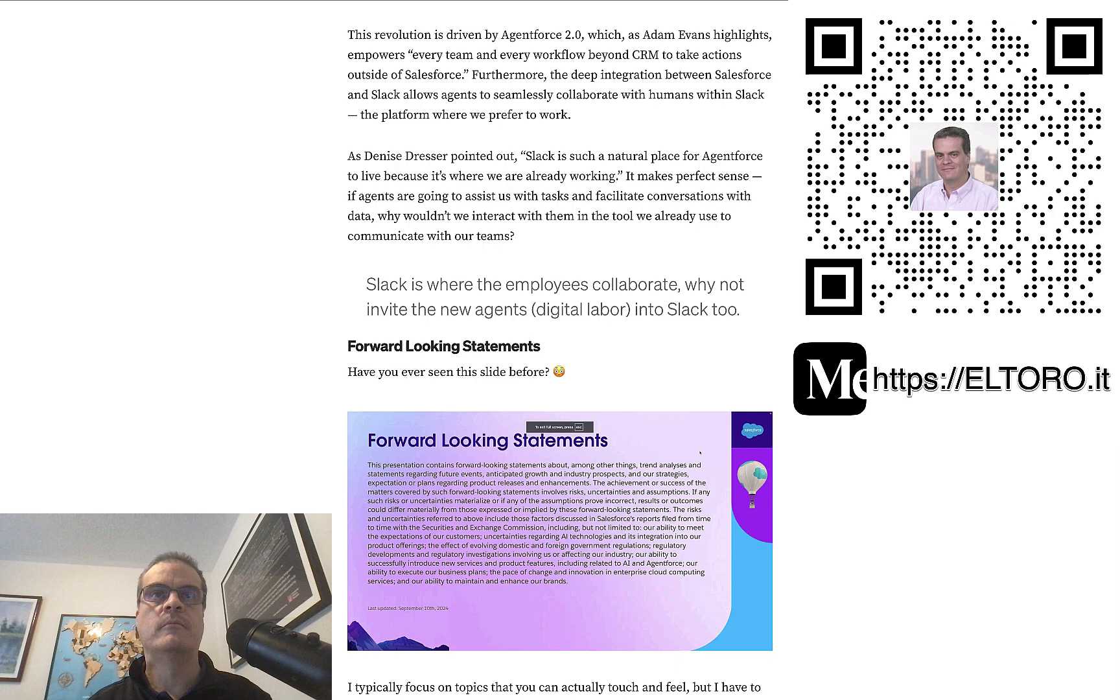
{"action": "scroll", "coordinate": [560, 350], "scroll_direction": "down", "scroll_amount": 2}
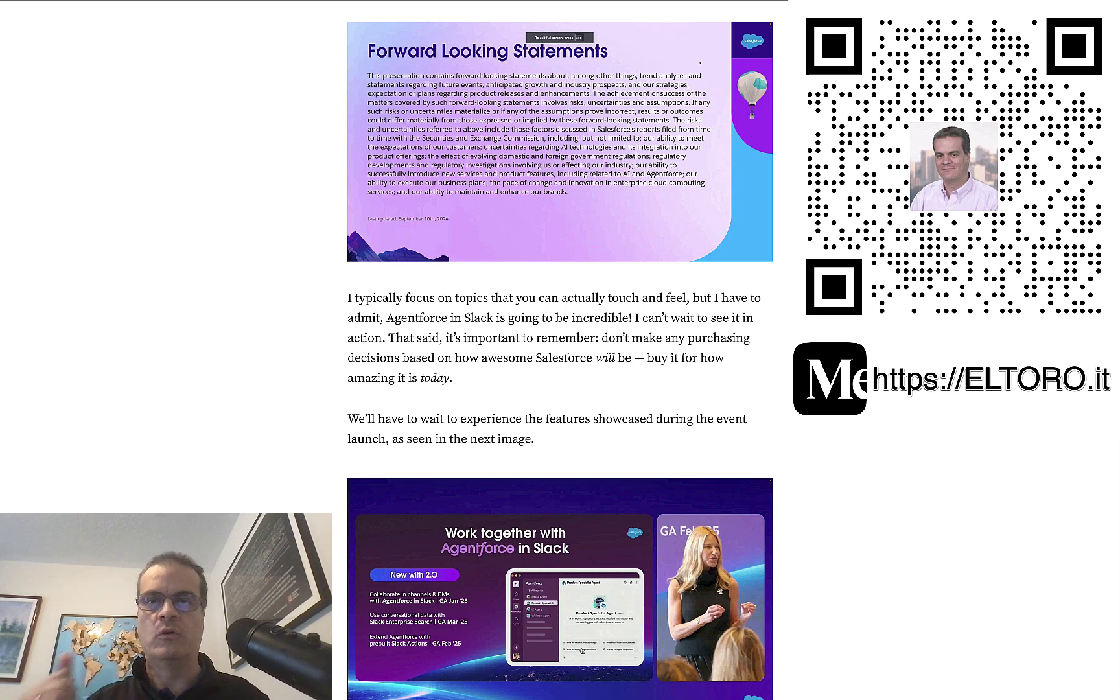
{"action": "scroll", "coordinate": [561, 350], "scroll_direction": "down", "scroll_amount": 8}
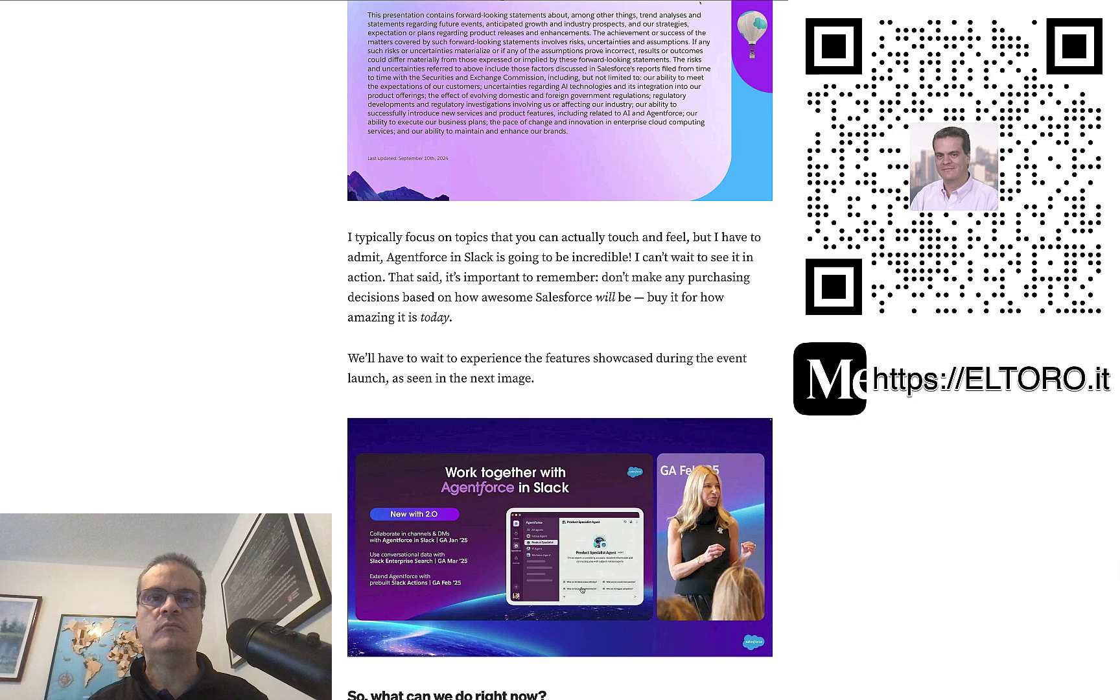
{"action": "scroll", "coordinate": [561, 350], "scroll_direction": "down", "scroll_amount": 9}
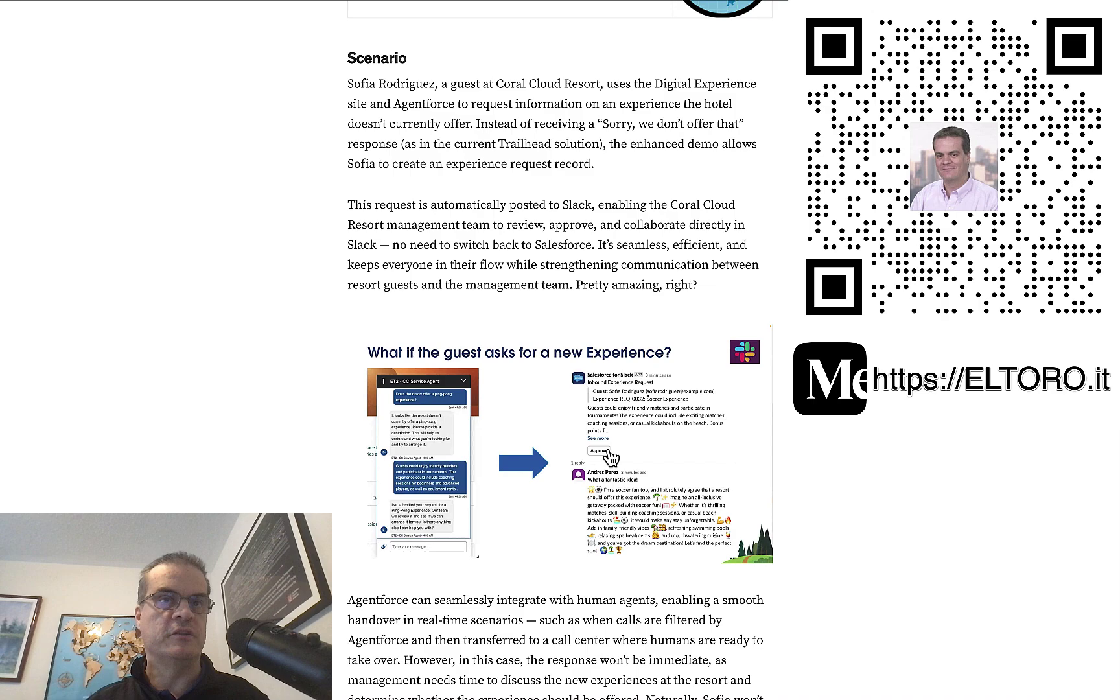
{"action": "scroll", "coordinate": [560, 350], "scroll_direction": "down", "scroll_amount": 9}
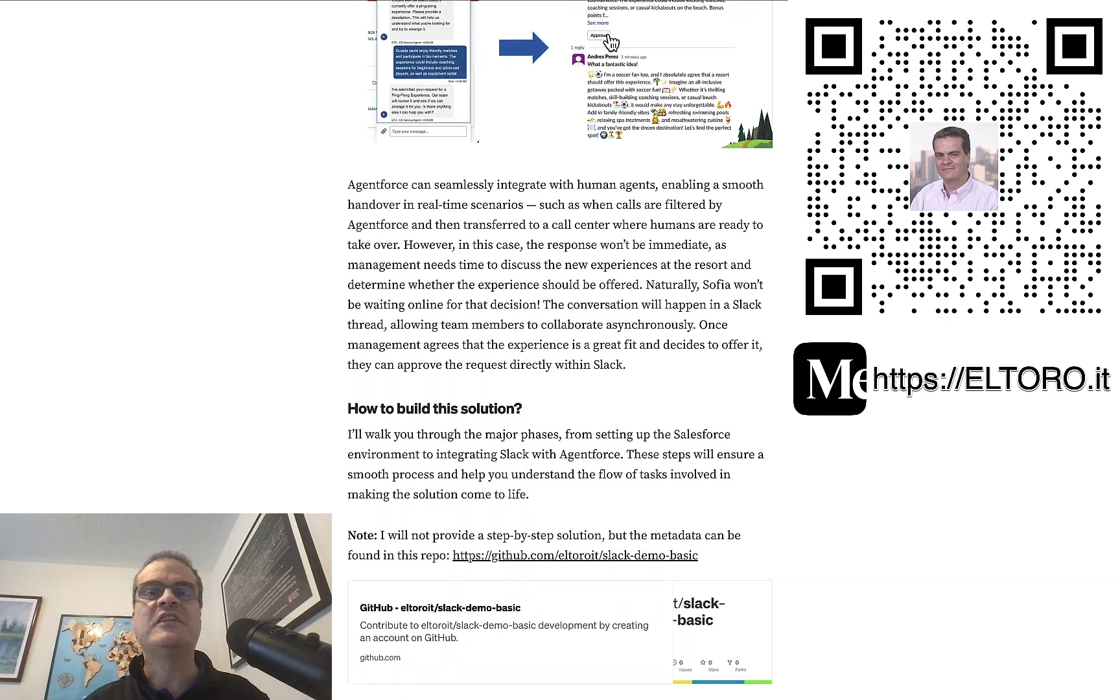
{"action": "scroll", "coordinate": [560, 350], "scroll_direction": "down", "scroll_amount": 4}
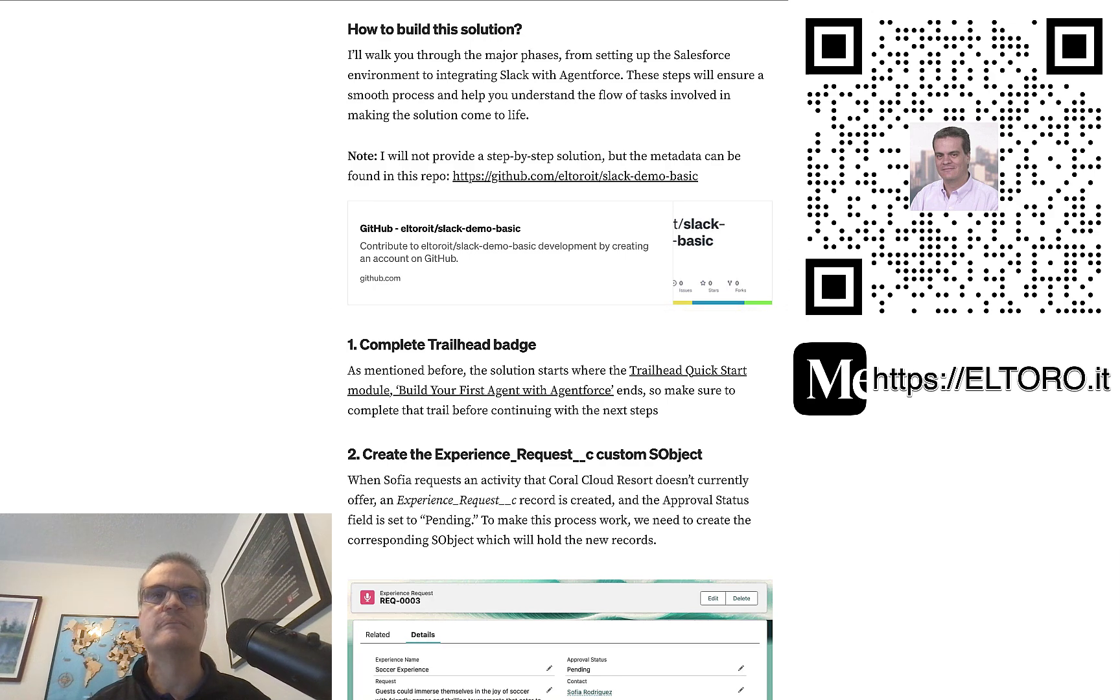
- Scroll through the SObject, flow, agent action and instruction sections to 'Twelve bottles of milk'
{"action": "scroll", "coordinate": [561, 350], "scroll_direction": "down", "scroll_amount": 6}
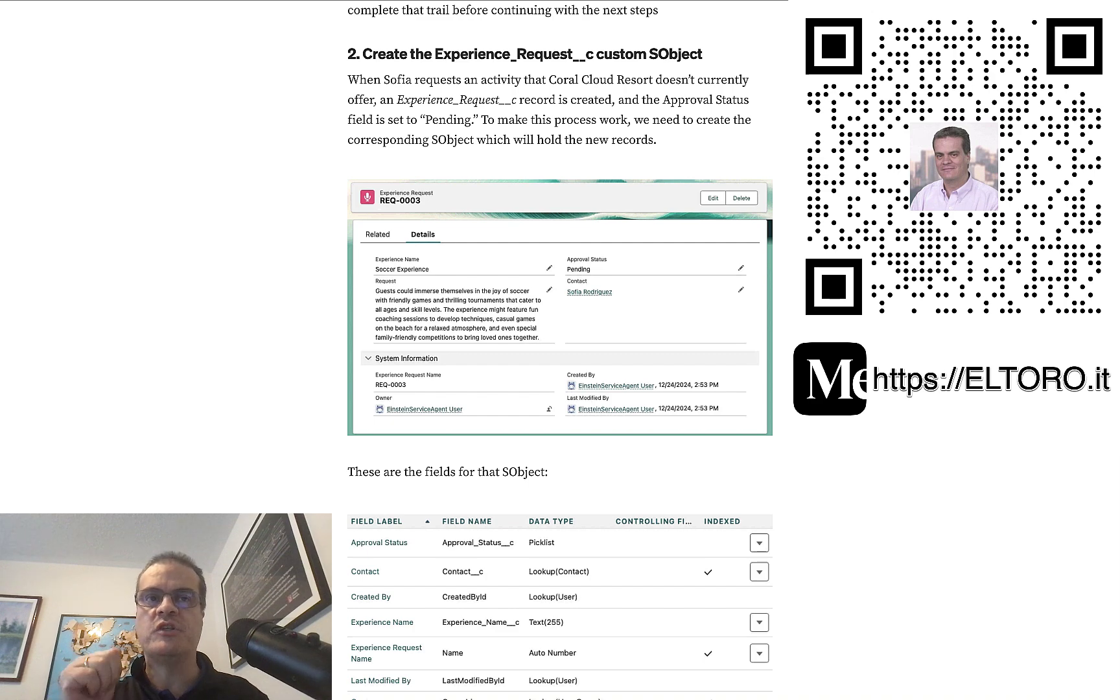
{"action": "scroll", "coordinate": [560, 350], "scroll_direction": "down", "scroll_amount": 5}
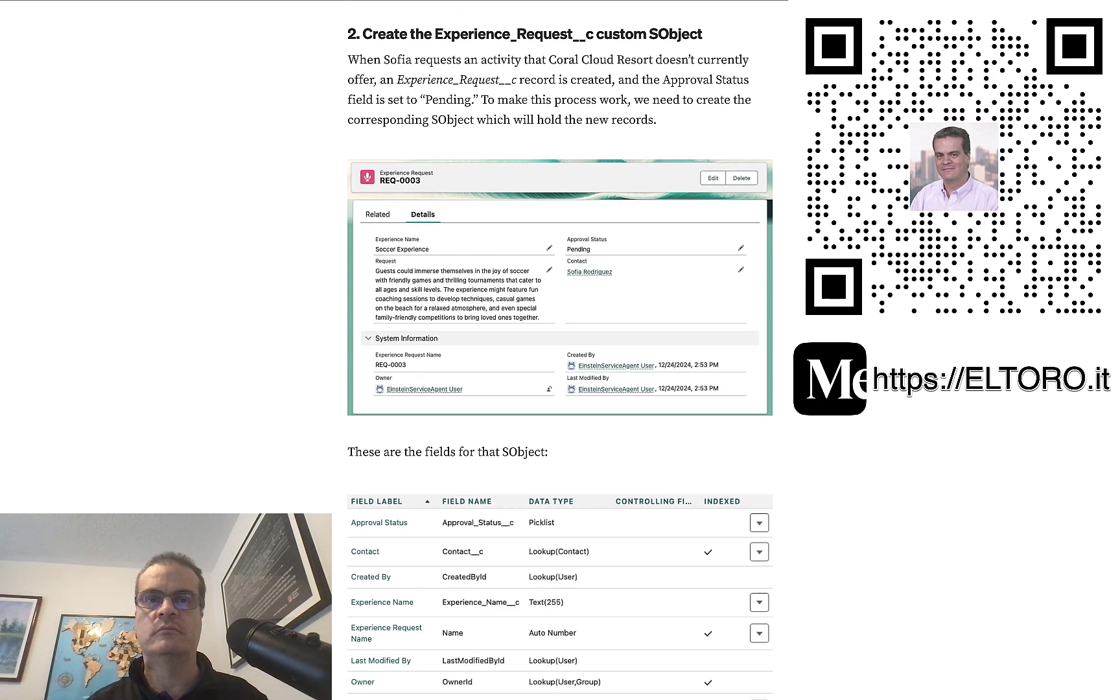
{"action": "scroll", "coordinate": [560, 350], "scroll_direction": "down", "scroll_amount": 9}
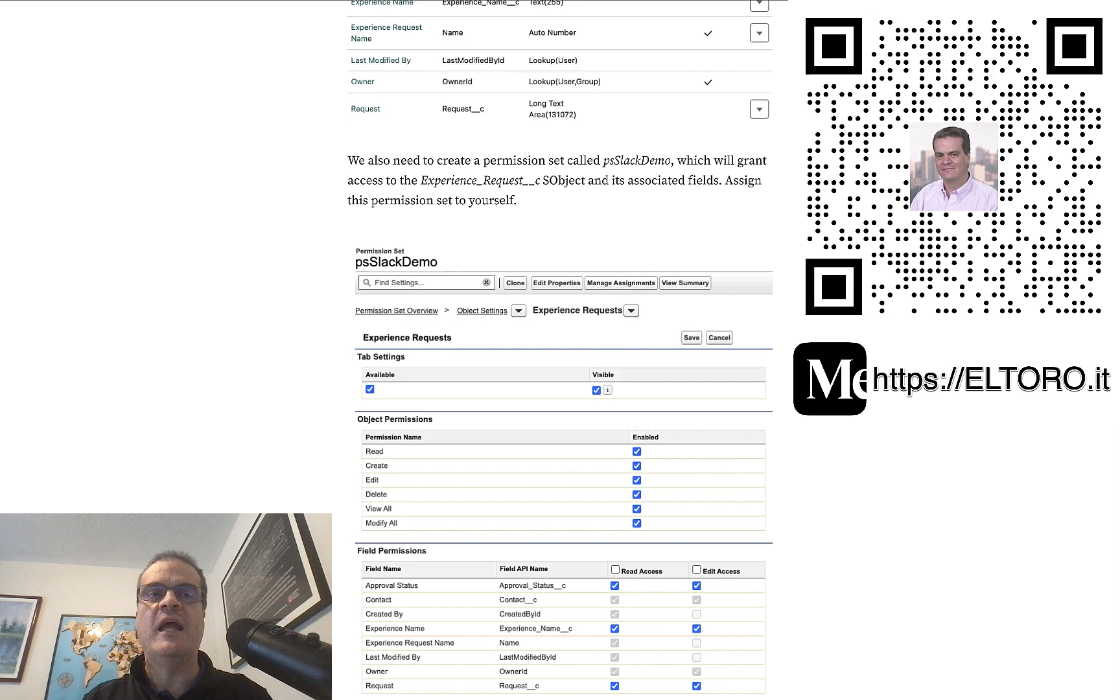
{"action": "scroll", "coordinate": [561, 350], "scroll_direction": "down", "scroll_amount": 6}
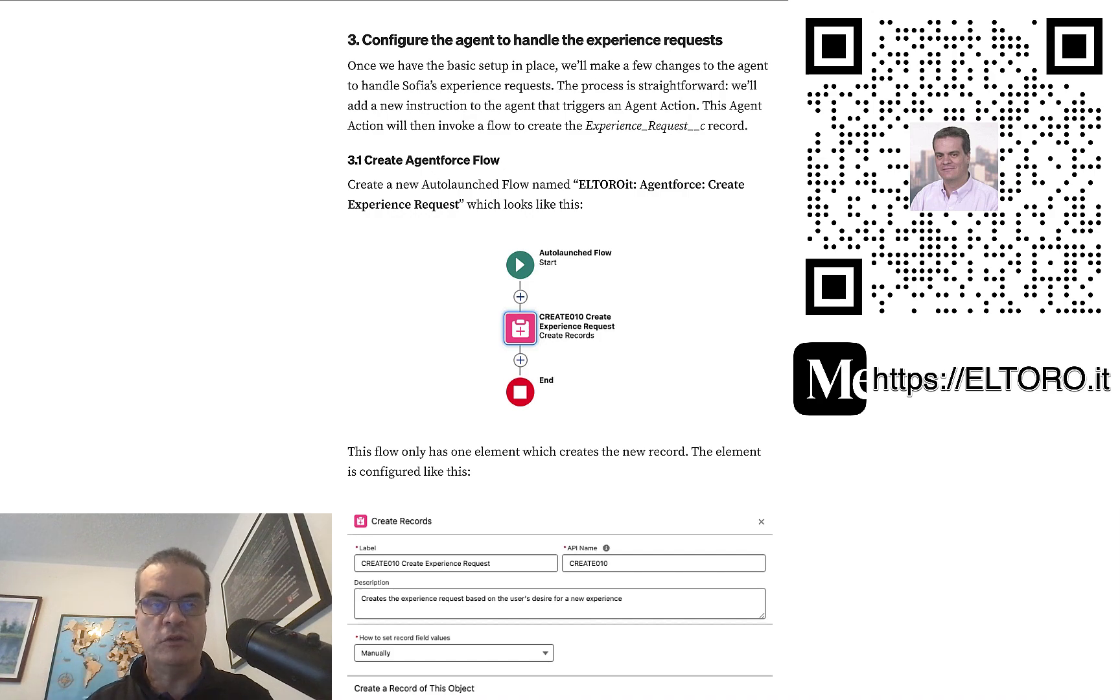
{"action": "scroll", "coordinate": [560, 350], "scroll_direction": "down", "scroll_amount": 15}
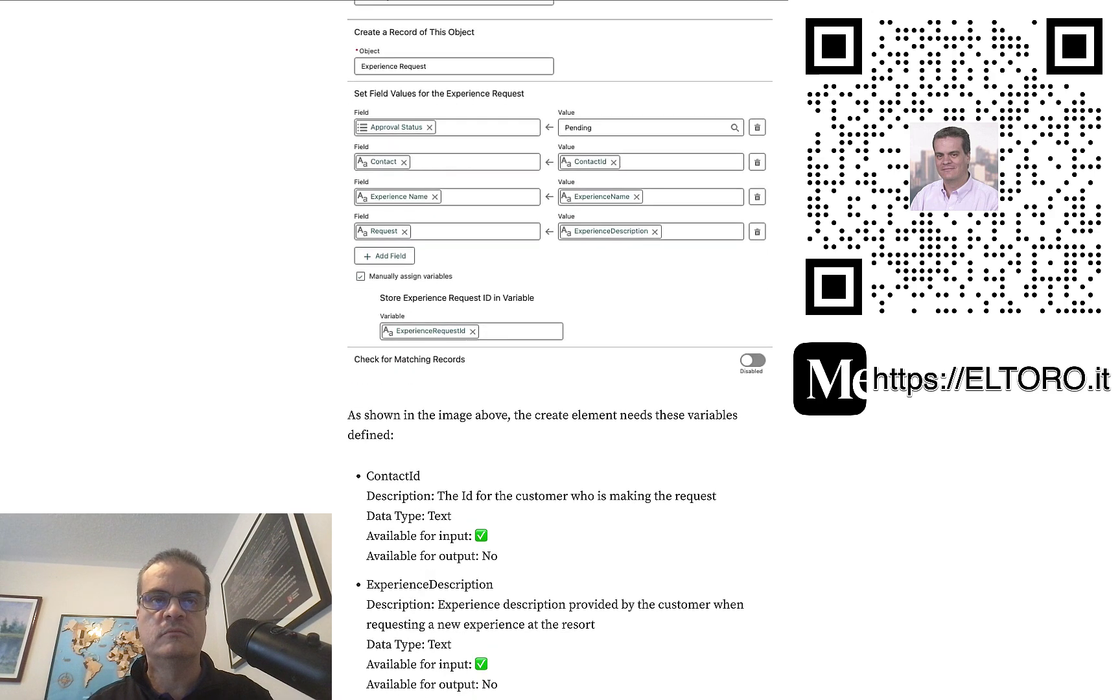
{"action": "scroll", "coordinate": [560, 351], "scroll_direction": "down", "scroll_amount": 15}
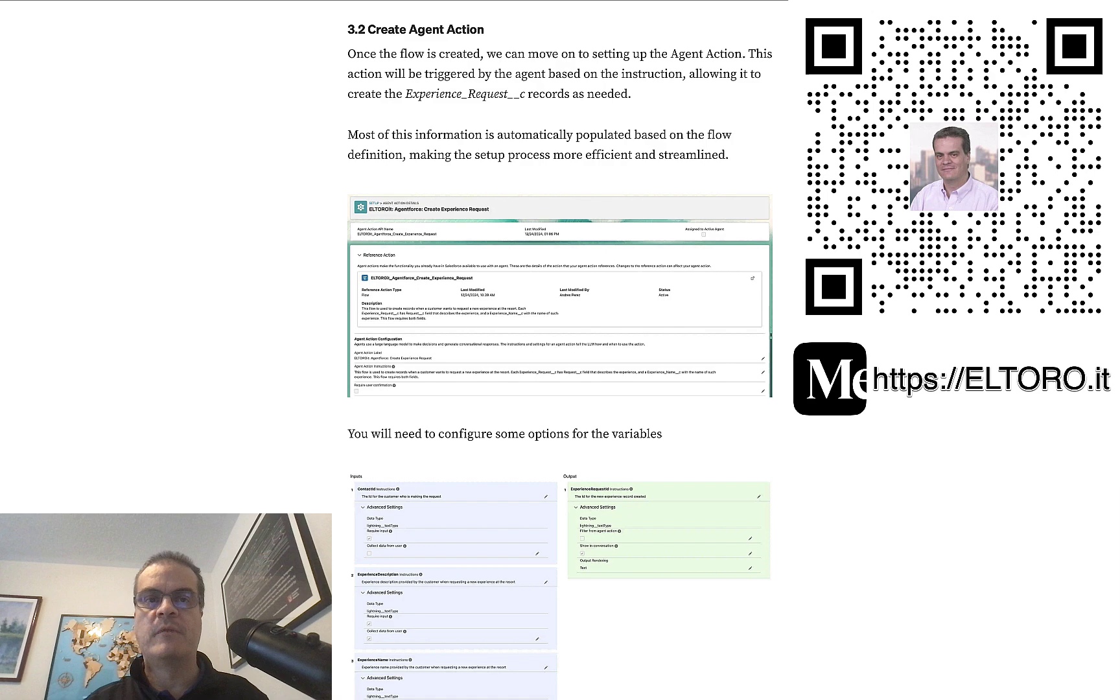
{"action": "scroll", "coordinate": [560, 350], "scroll_direction": "down", "scroll_amount": 7}
{"action": "scroll", "coordinate": [560, 350], "scroll_direction": "down", "scroll_amount": 5}
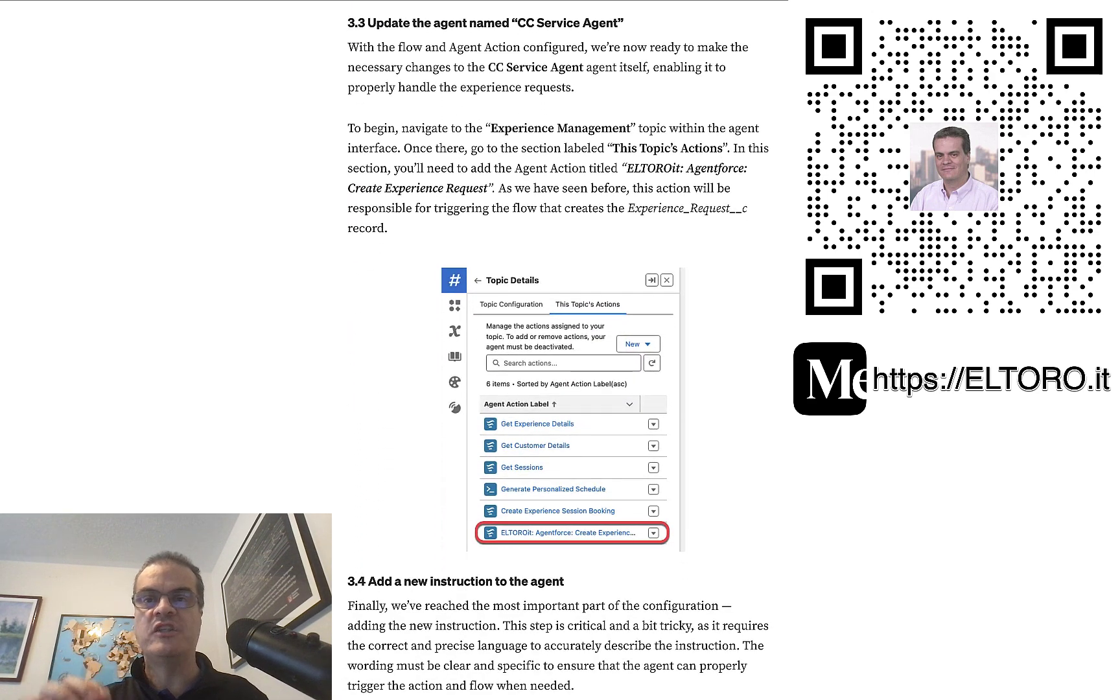
{"action": "scroll", "coordinate": [560, 350], "scroll_direction": "down", "scroll_amount": 8}
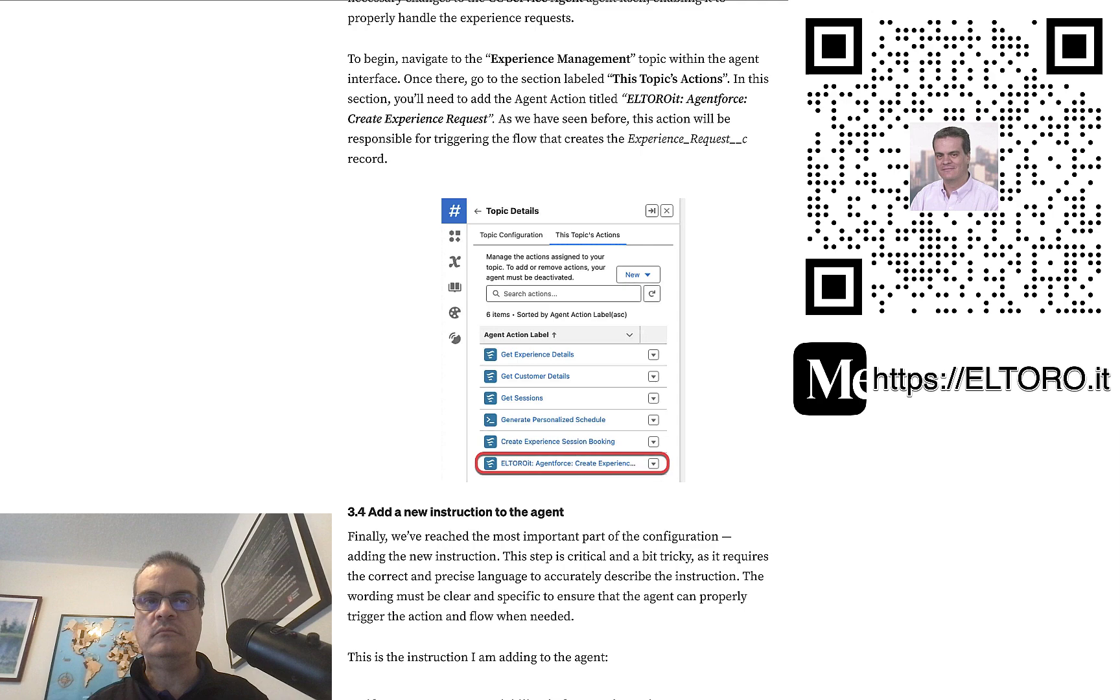
{"action": "scroll", "coordinate": [561, 350], "scroll_direction": "down", "scroll_amount": 1}
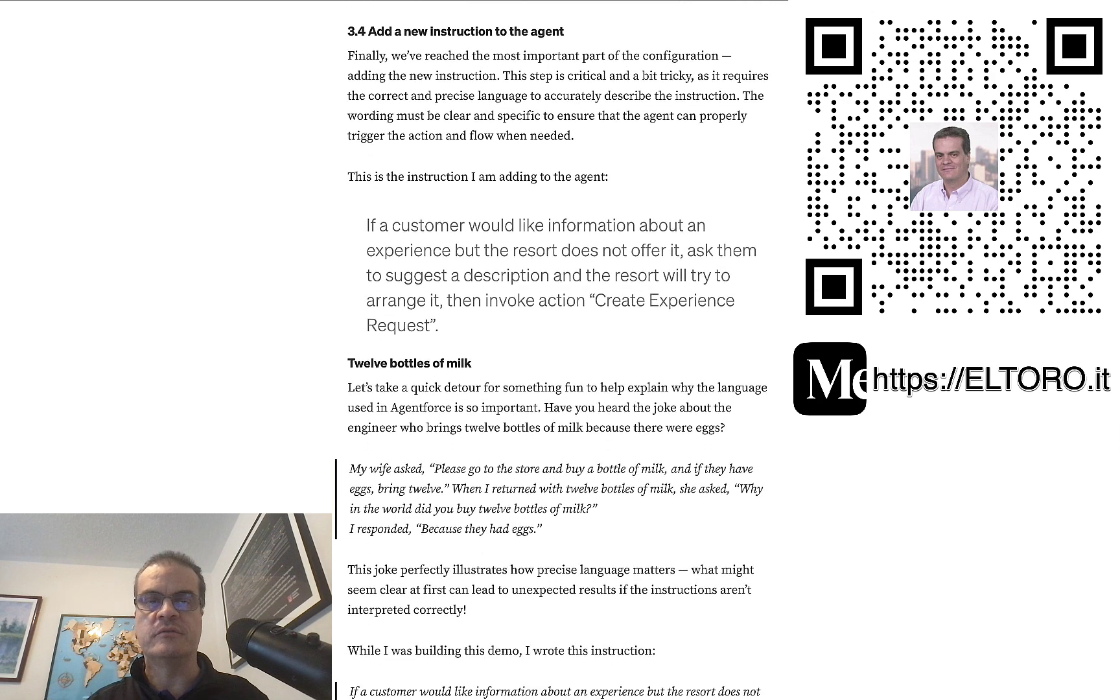
{"action": "scroll", "coordinate": [561, 350], "scroll_direction": "down", "scroll_amount": 5}
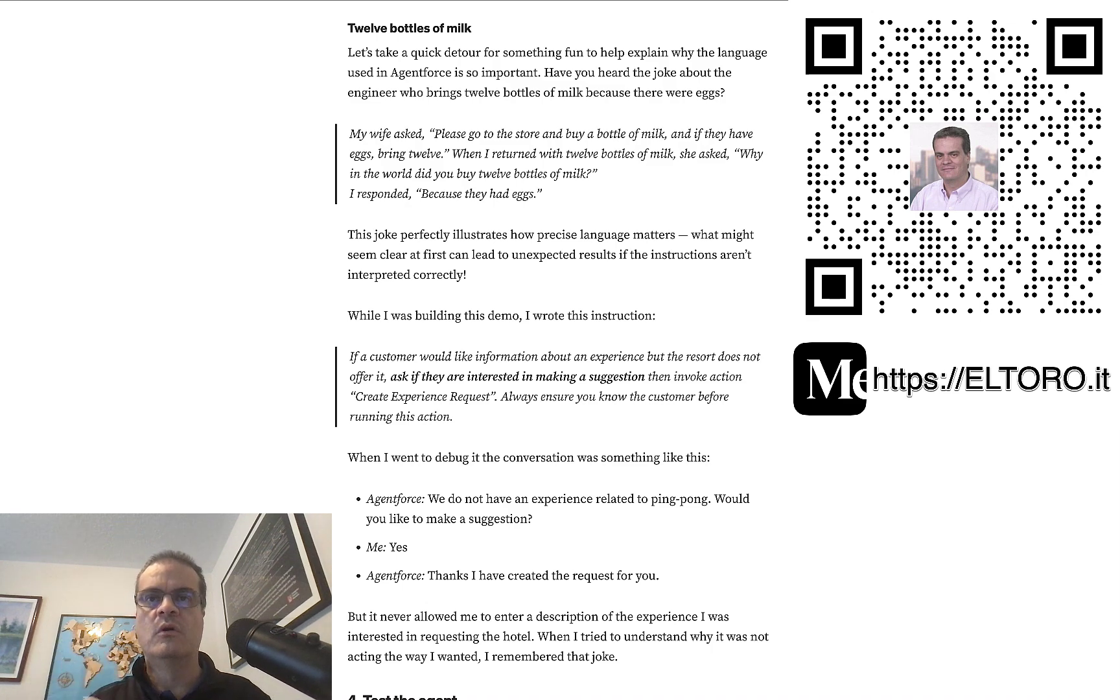
- Scroll past the debug log and permission set screenshots to section 5, 'Initialize Slack Integrations from Salesforce'
{"action": "scroll", "coordinate": [560, 350], "scroll_direction": "down", "scroll_amount": 9}
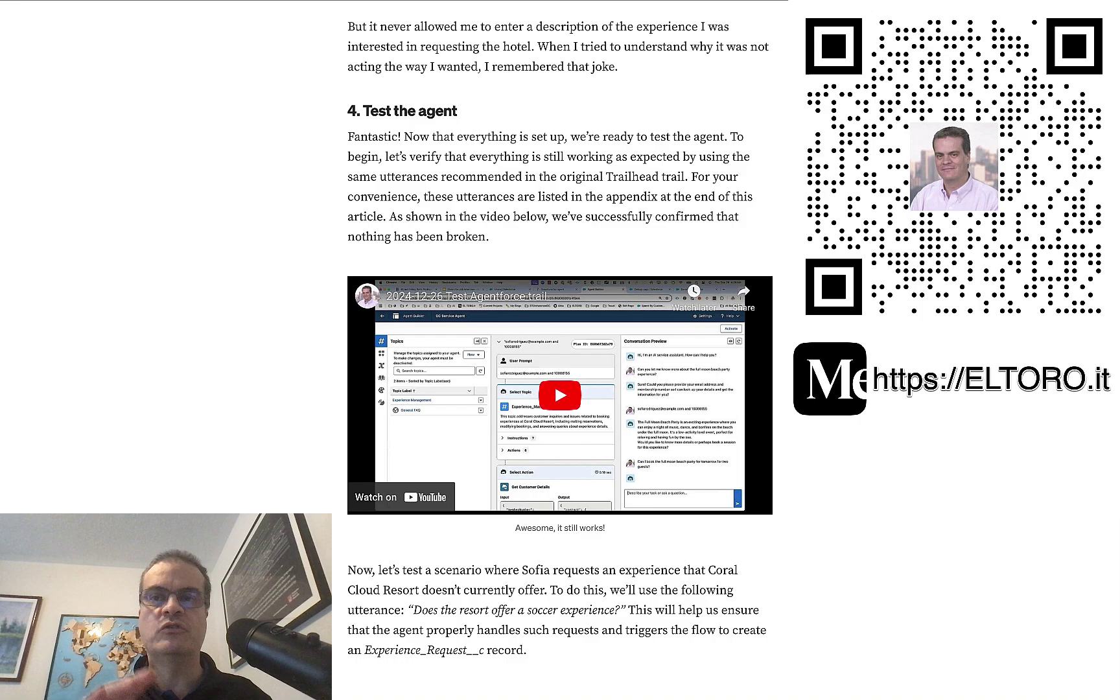
{"action": "scroll", "coordinate": [561, 350], "scroll_direction": "down", "scroll_amount": 1}
{"action": "scroll", "coordinate": [581, 651], "scroll_direction": "down", "scroll_amount": 8}
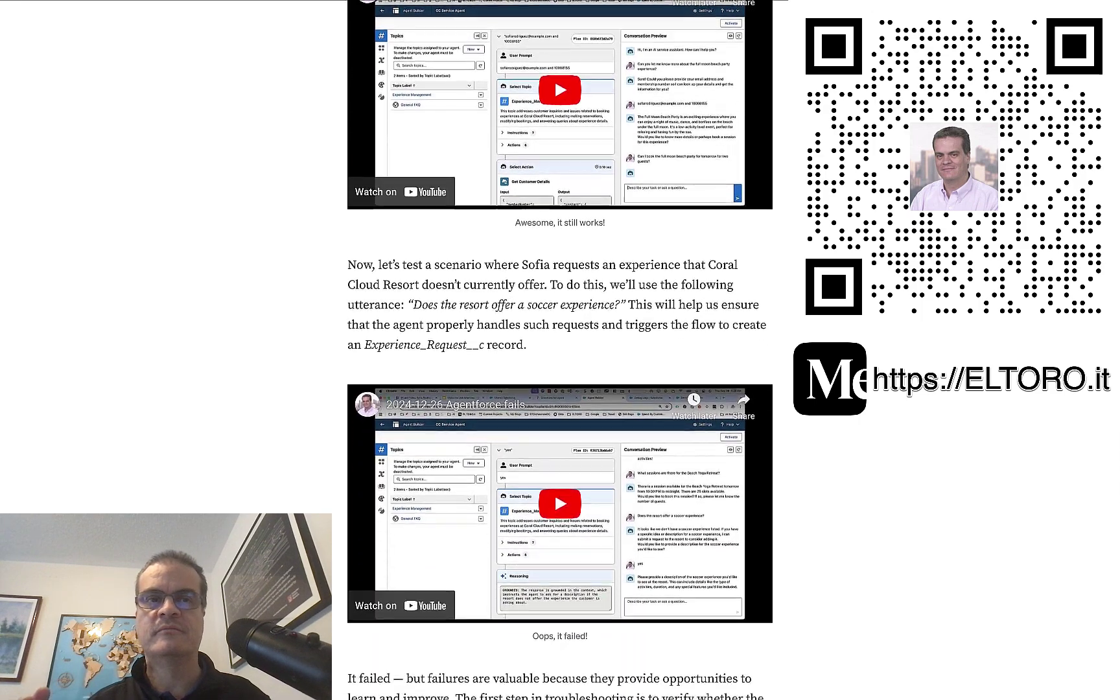
{"action": "scroll", "coordinate": [560, 350], "scroll_direction": "down", "scroll_amount": 5}
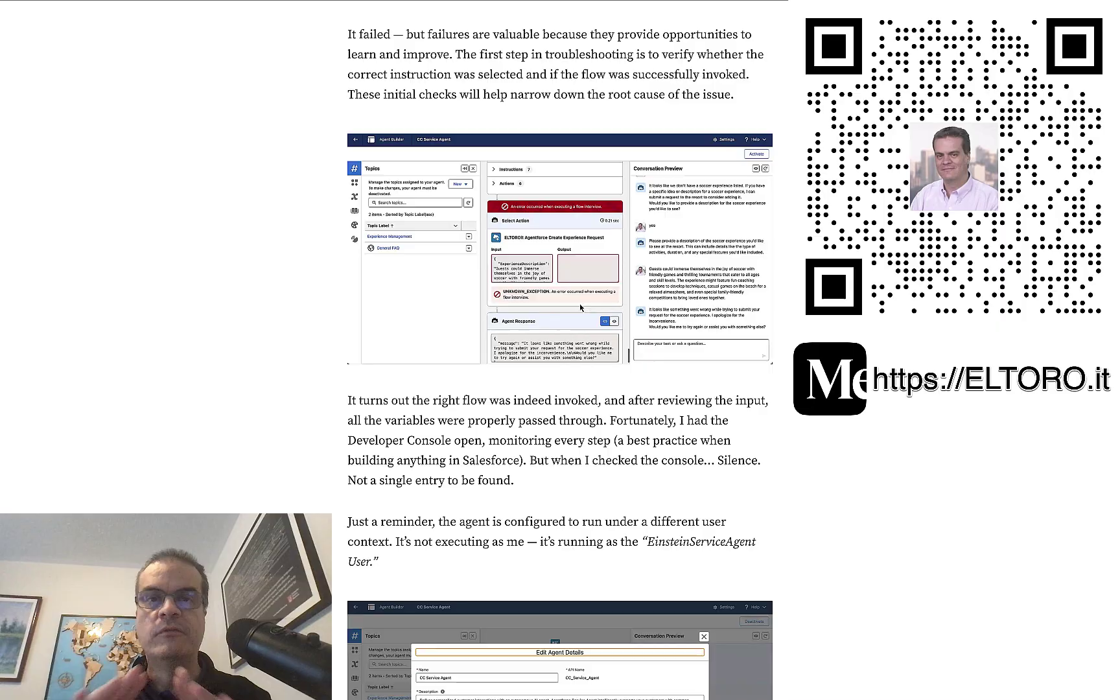
{"action": "scroll", "coordinate": [560, 350], "scroll_direction": "down", "scroll_amount": 2}
{"action": "scroll", "coordinate": [560, 350], "scroll_direction": "down", "scroll_amount": 9}
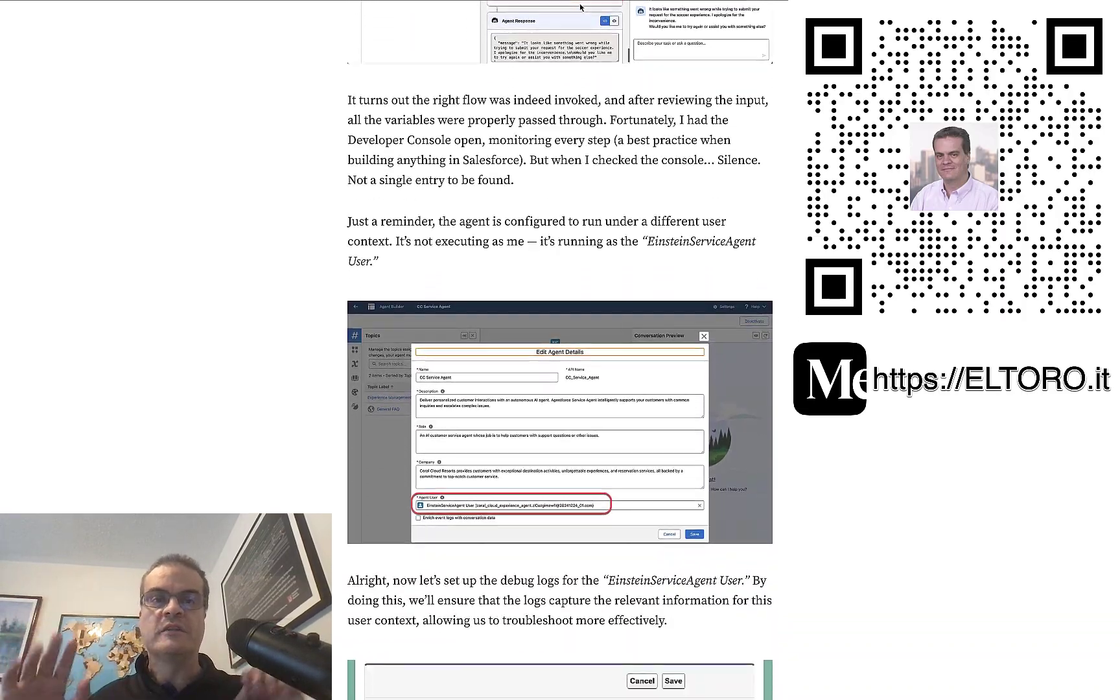
{"action": "scroll", "coordinate": [561, 350], "scroll_direction": "down", "scroll_amount": 9}
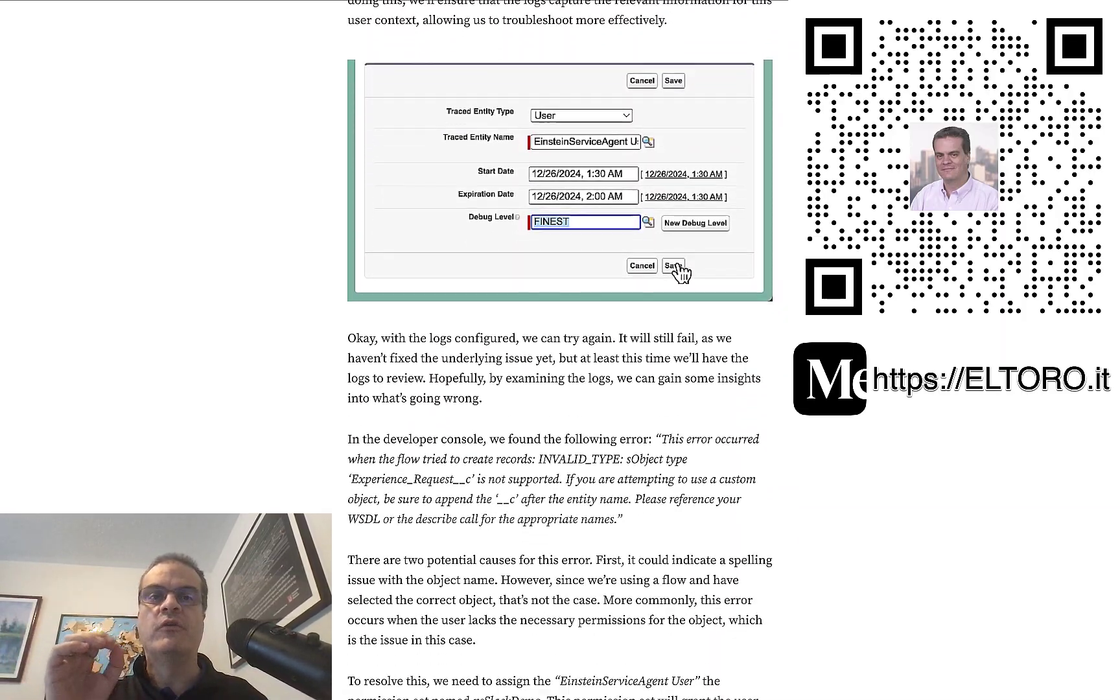
{"action": "scroll", "coordinate": [560, 350], "scroll_direction": "down", "scroll_amount": 9}
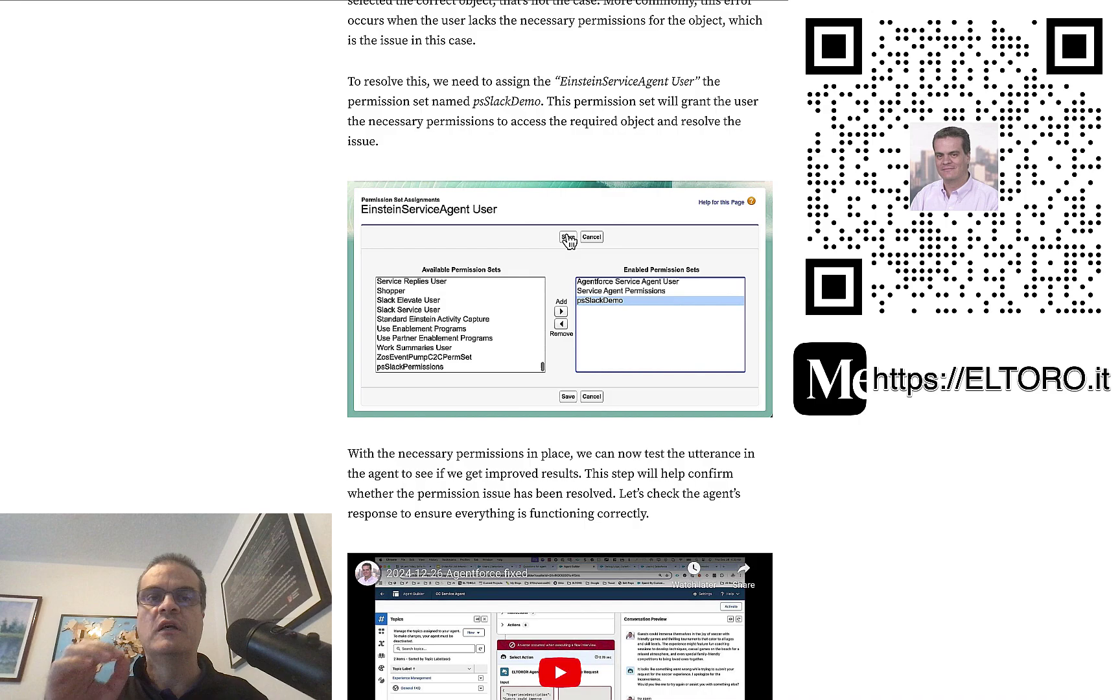
{"action": "scroll", "coordinate": [560, 350], "scroll_direction": "down", "scroll_amount": 9}
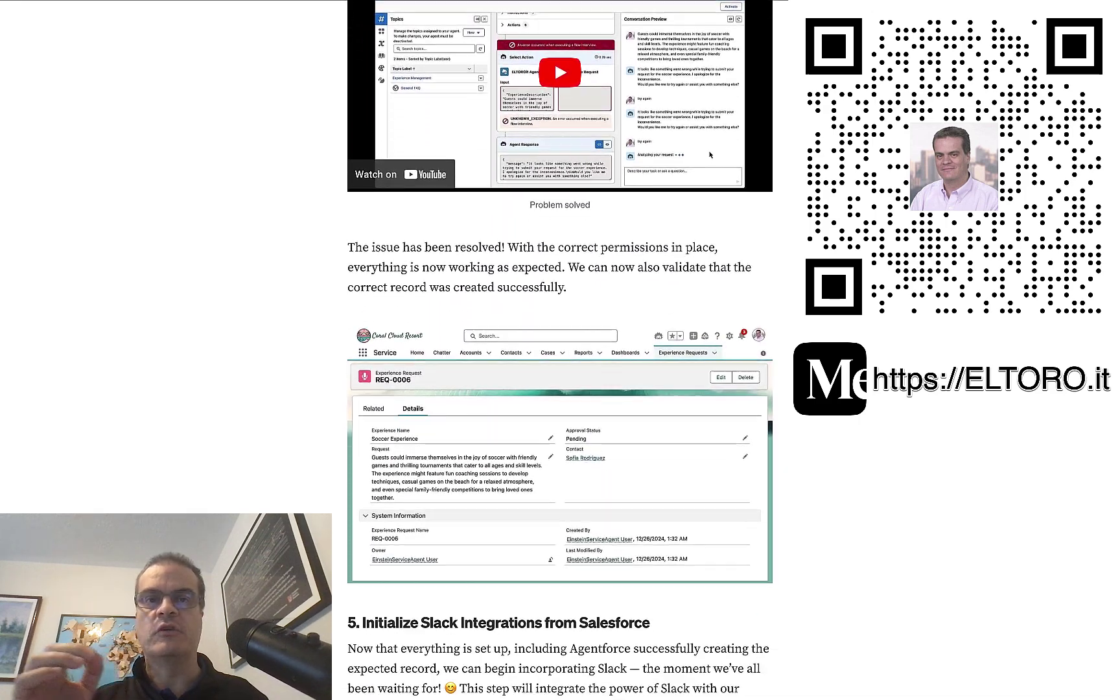
{"action": "scroll", "coordinate": [561, 350], "scroll_direction": "down", "scroll_amount": 2}
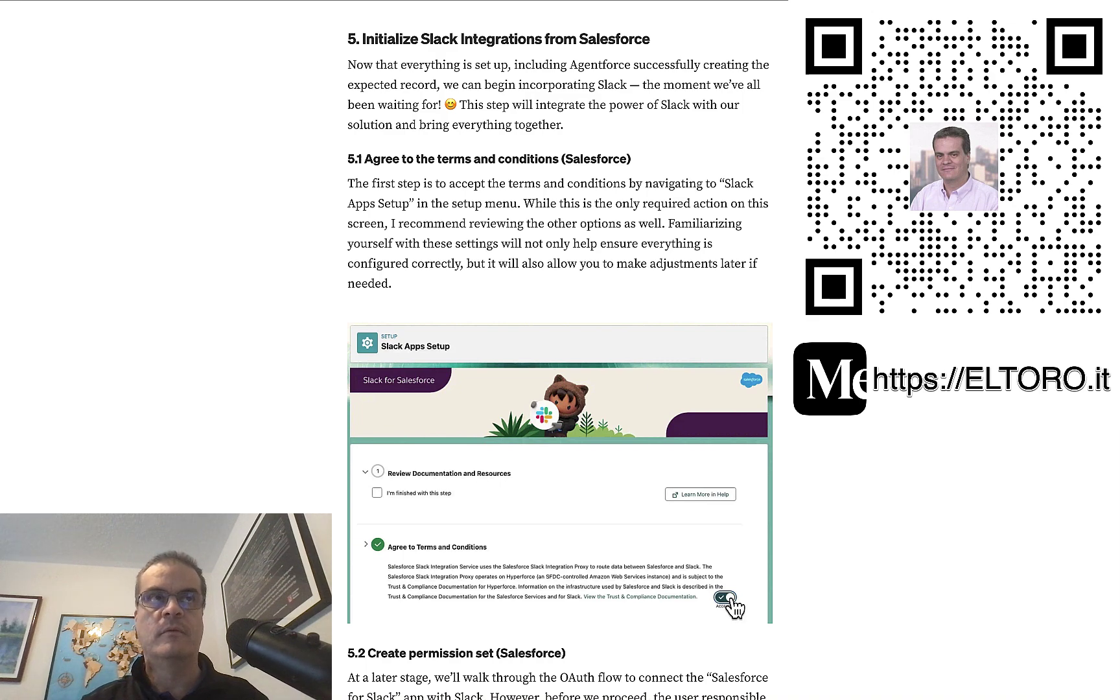
- Scroll past the Slack app install, channel creation and test-message sections to section 7's Custom Metadata Types step
{"action": "scroll", "coordinate": [559, 350], "scroll_direction": "down", "scroll_amount": 10}
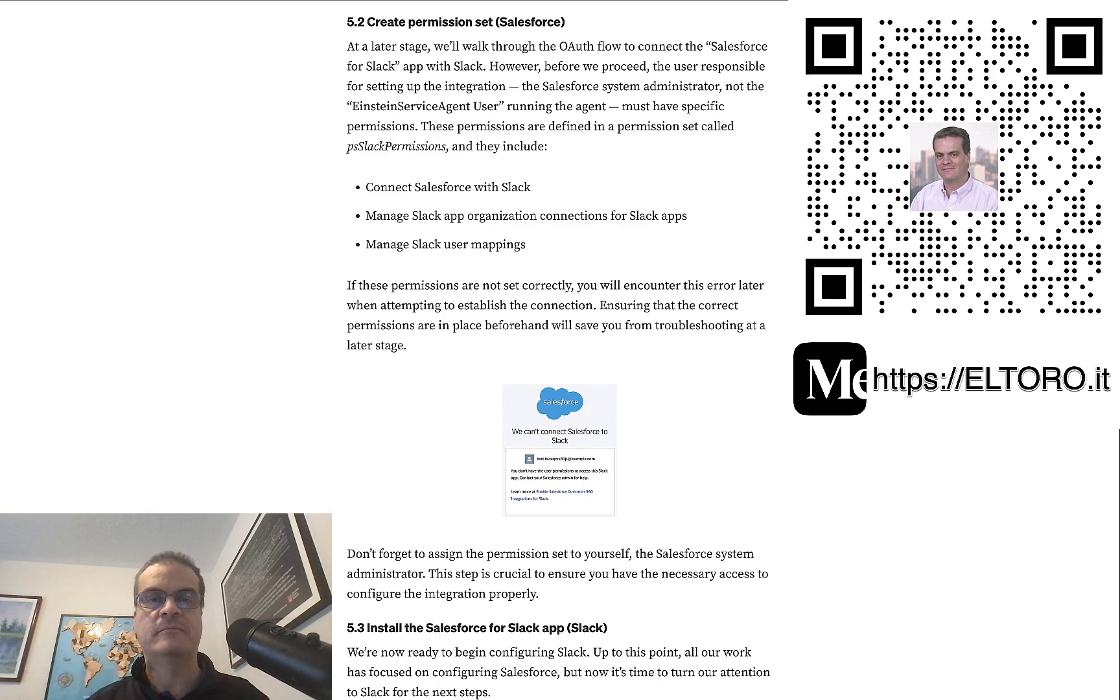
{"action": "scroll", "coordinate": [558, 350], "scroll_direction": "down", "scroll_amount": 7}
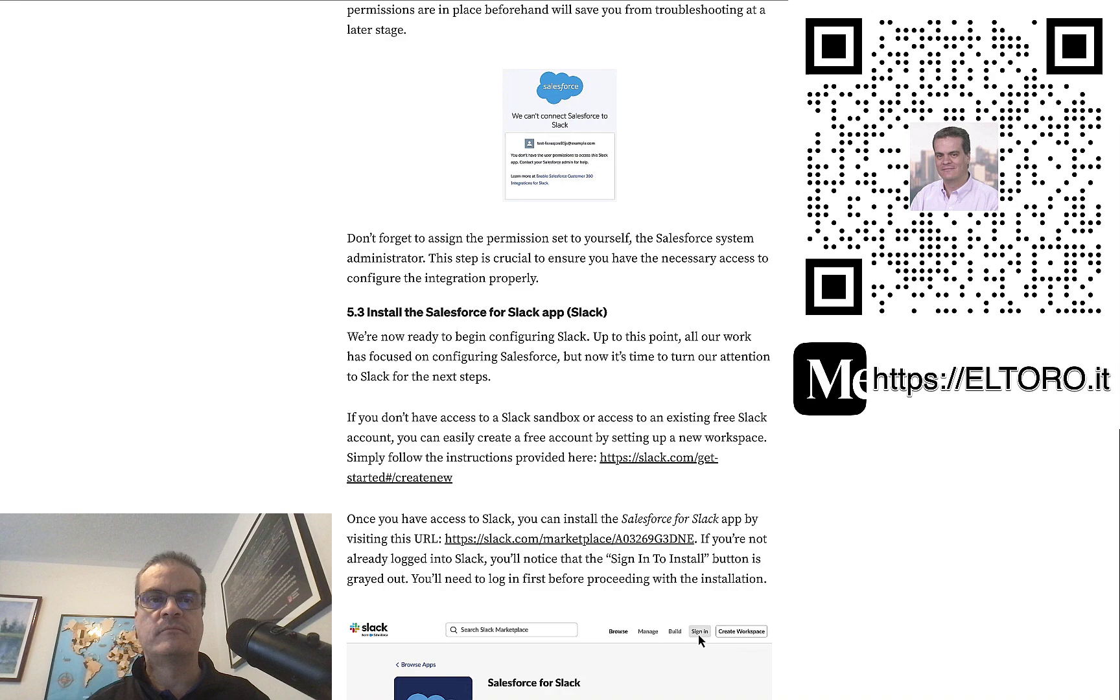
{"action": "scroll", "coordinate": [559, 350], "scroll_direction": "down", "scroll_amount": 2}
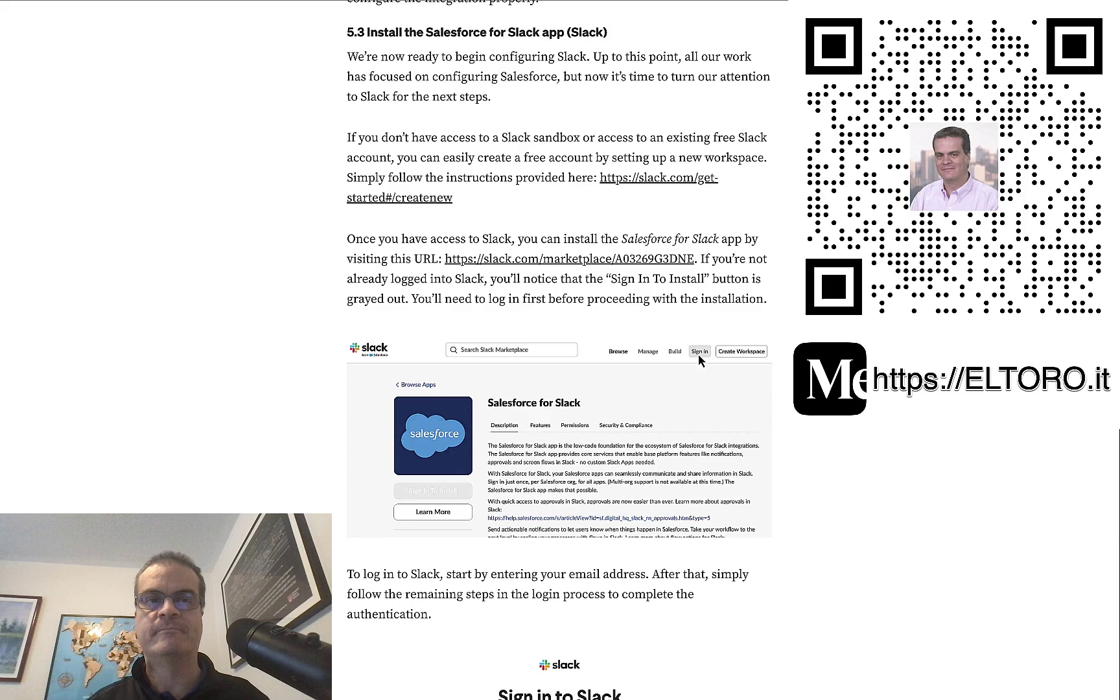
{"action": "scroll", "coordinate": [559, 350], "scroll_direction": "down", "scroll_amount": 7}
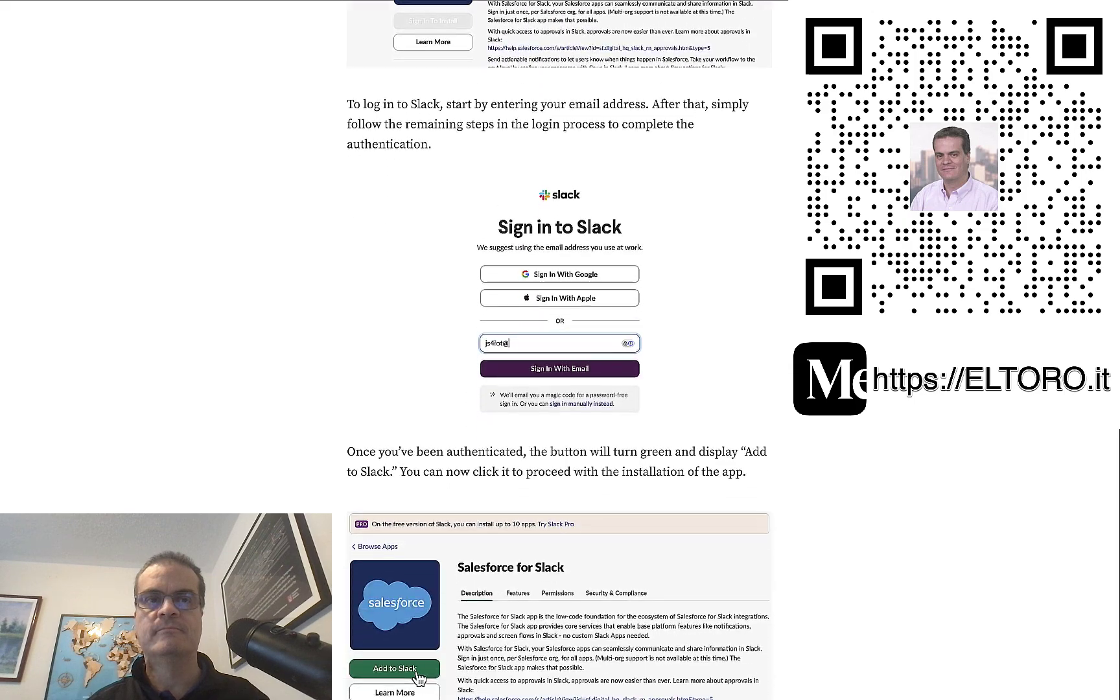
{"action": "scroll", "coordinate": [558, 350], "scroll_direction": "down", "scroll_amount": 9}
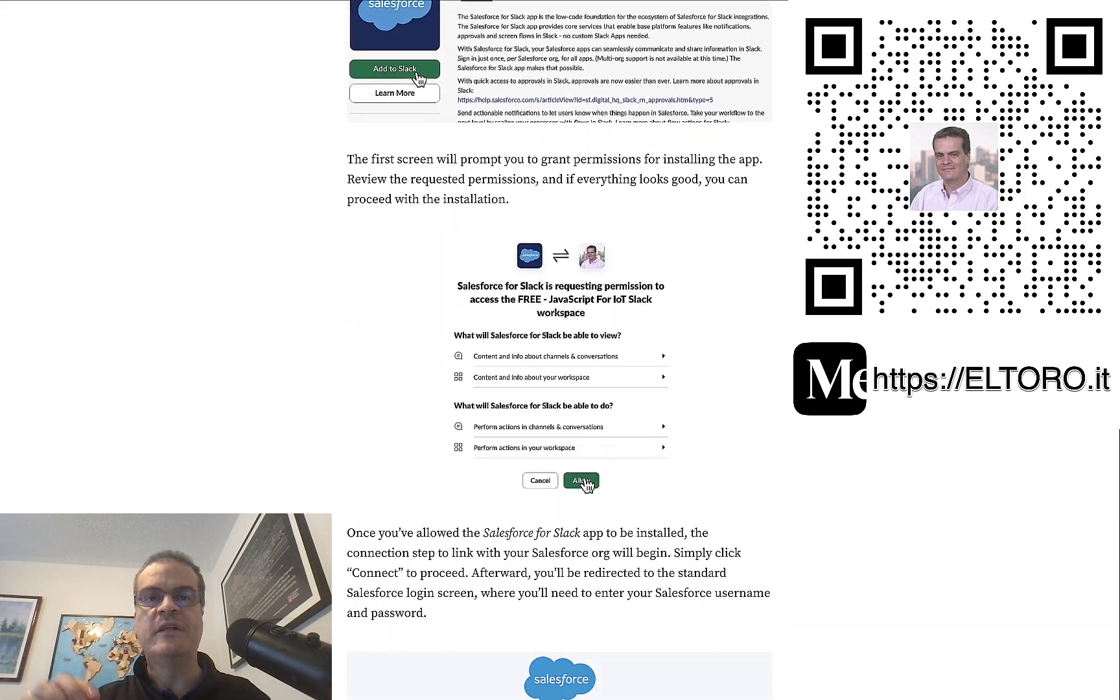
{"action": "scroll", "coordinate": [559, 351], "scroll_direction": "down", "scroll_amount": 9}
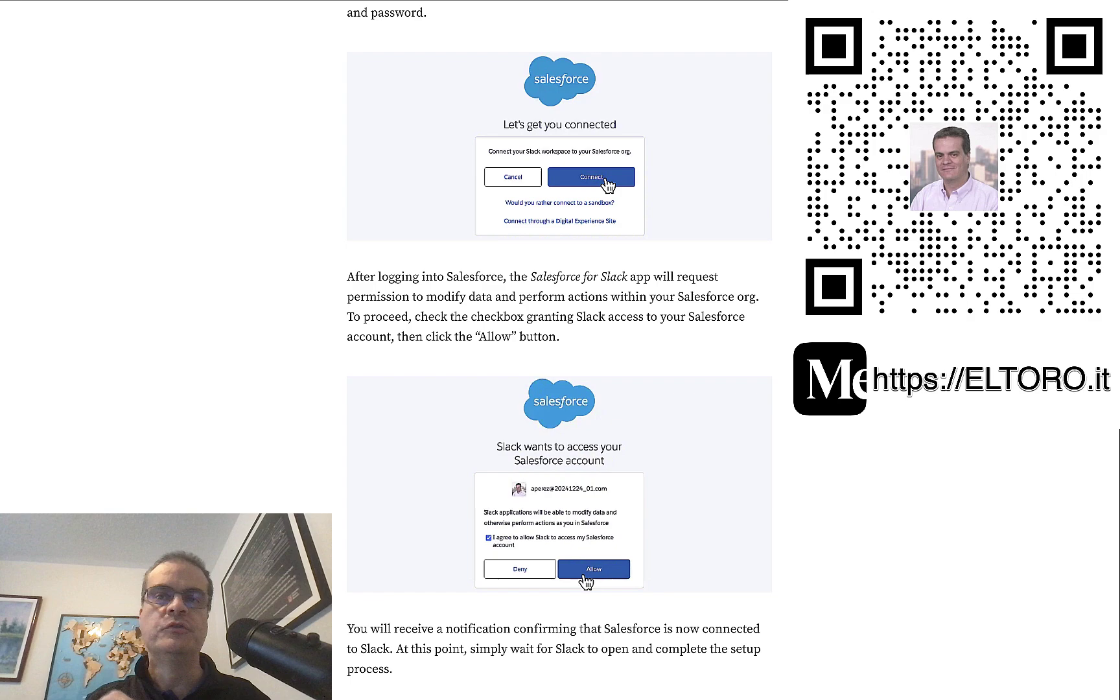
{"action": "scroll", "coordinate": [558, 351], "scroll_direction": "down", "scroll_amount": 9}
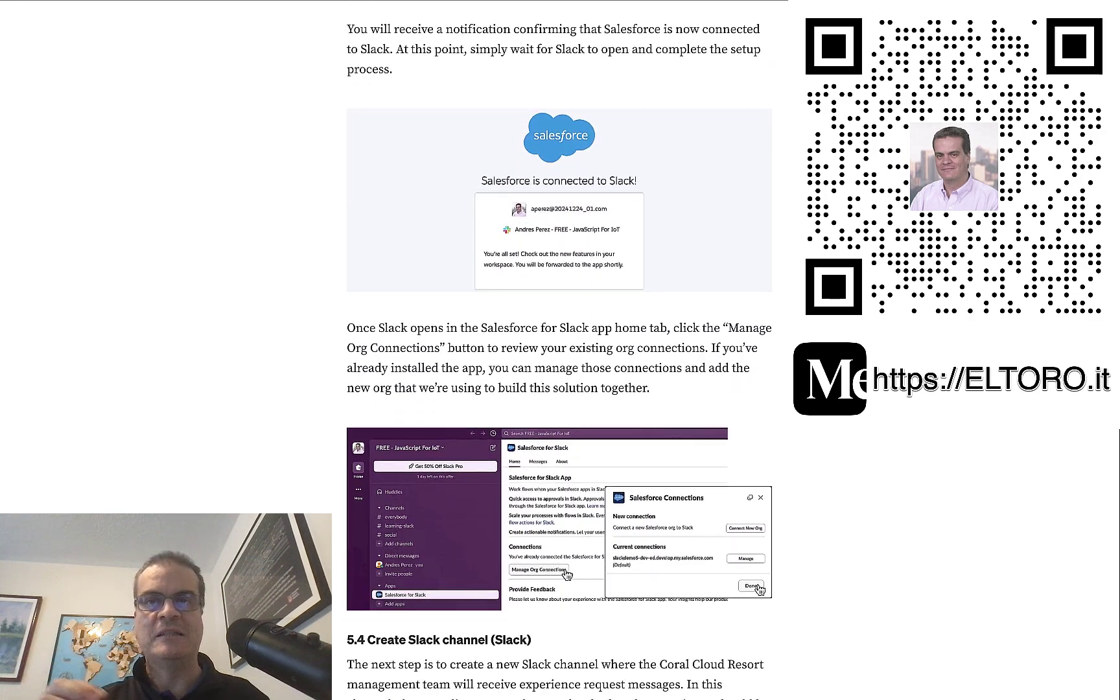
{"action": "scroll", "coordinate": [559, 350], "scroll_direction": "down", "scroll_amount": 9}
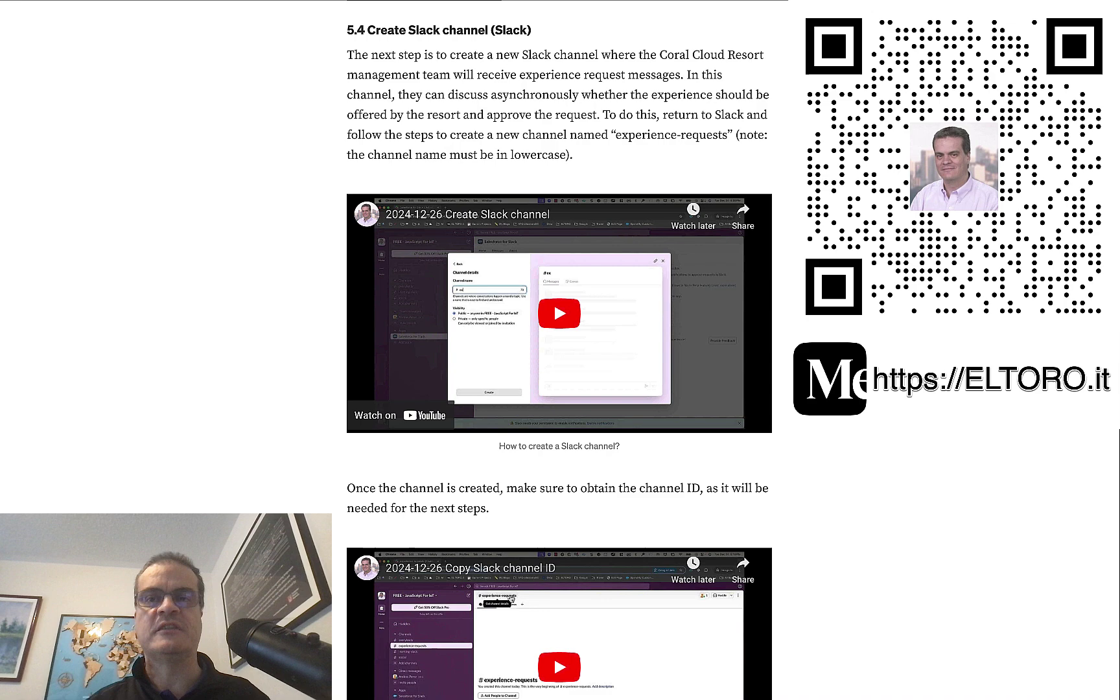
{"action": "scroll", "coordinate": [560, 350], "scroll_direction": "down", "scroll_amount": 7}
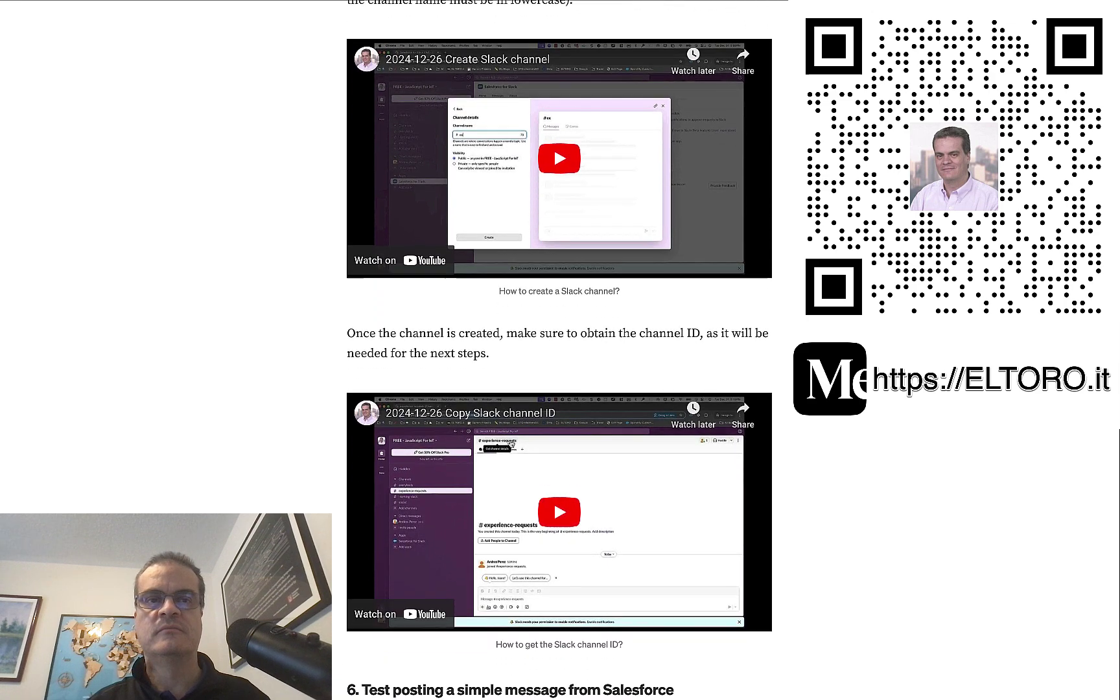
{"action": "scroll", "coordinate": [560, 350], "scroll_direction": "down", "scroll_amount": 6}
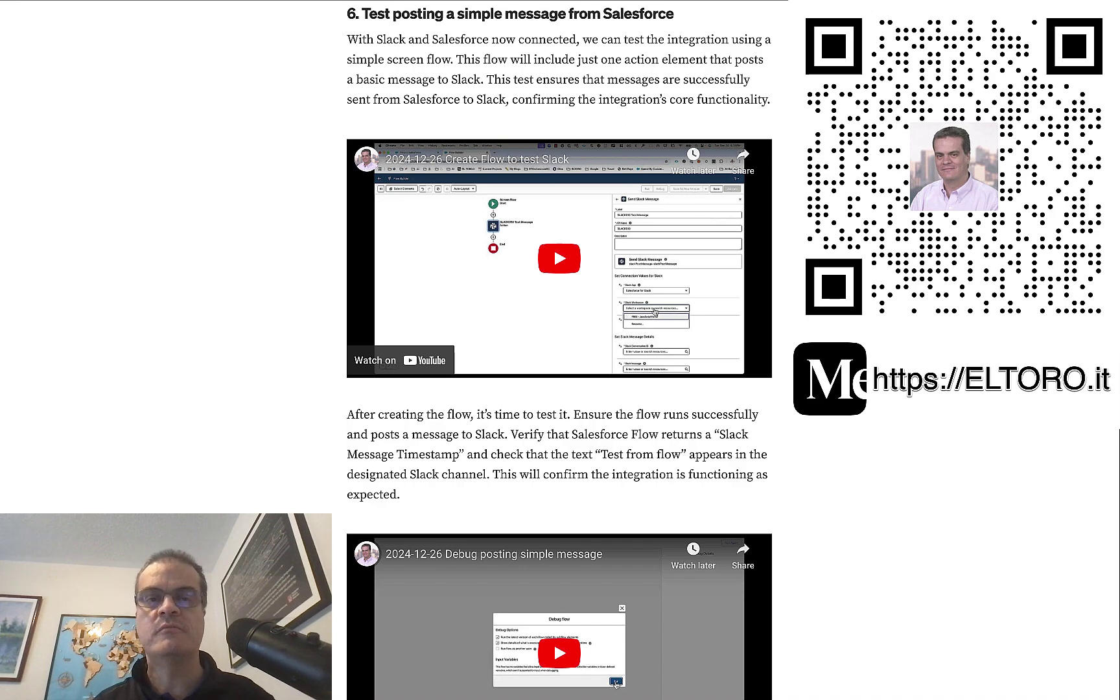
{"action": "scroll", "coordinate": [560, 351], "scroll_direction": "down", "scroll_amount": 8}
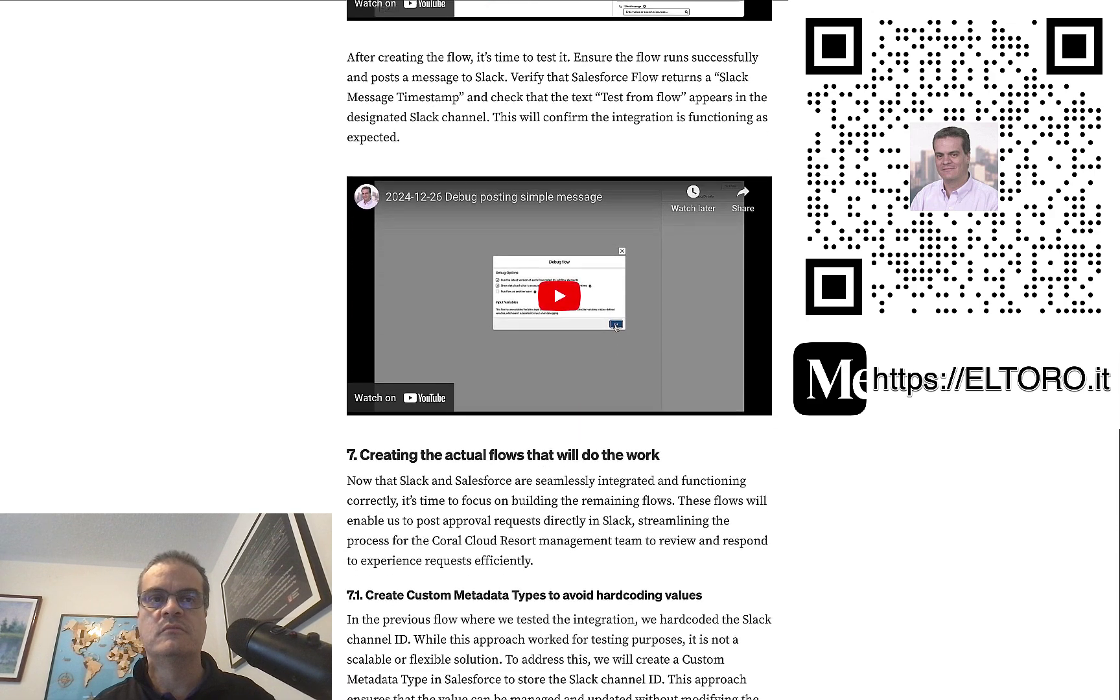
- Scroll through steps 7.1–7.4 and the flow screenshots to the 'Test the agent' video embed
{"action": "scroll", "coordinate": [559, 350], "scroll_direction": "down", "scroll_amount": 4}
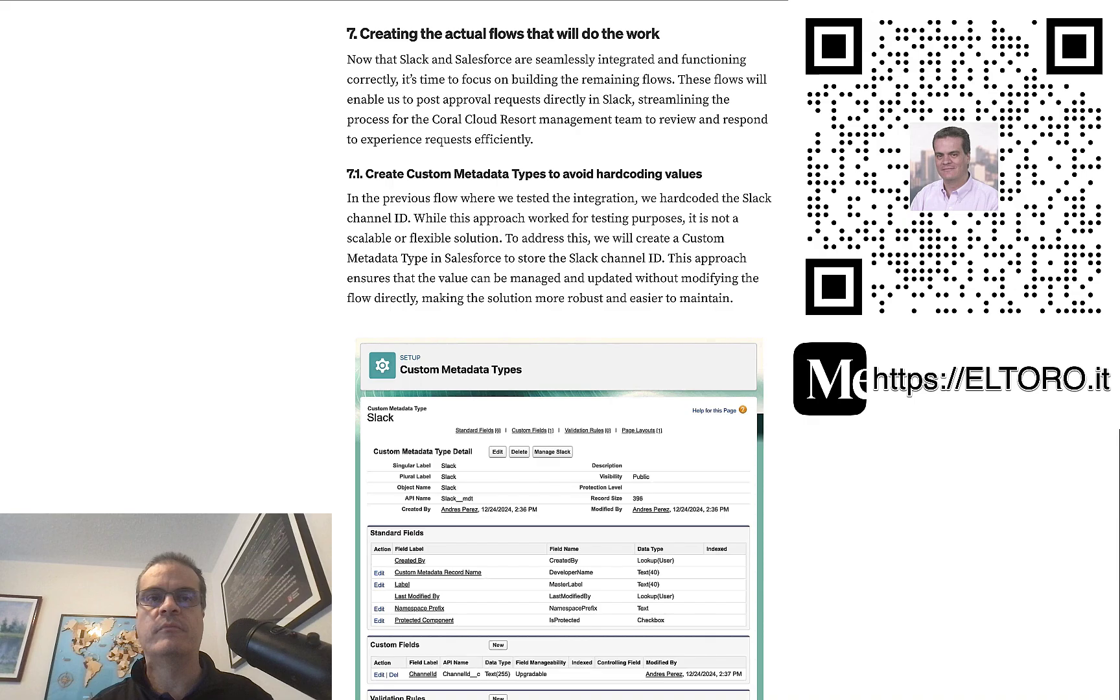
{"action": "scroll", "coordinate": [559, 350], "scroll_direction": "down", "scroll_amount": 20}
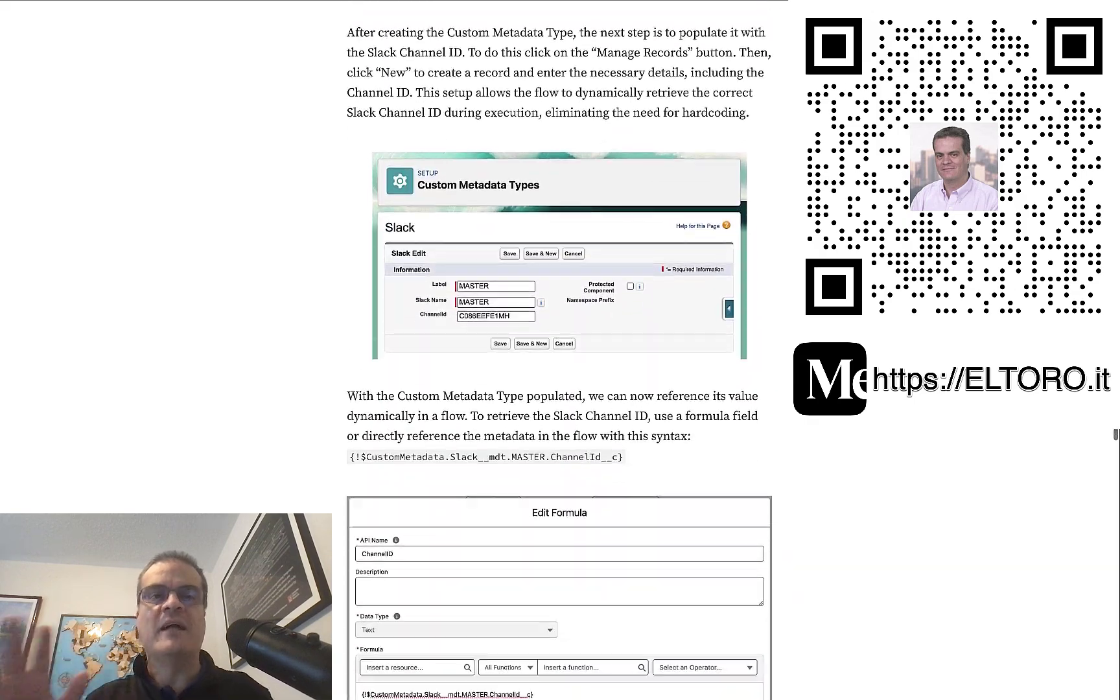
{"action": "scroll", "coordinate": [560, 350], "scroll_direction": "down", "scroll_amount": 9}
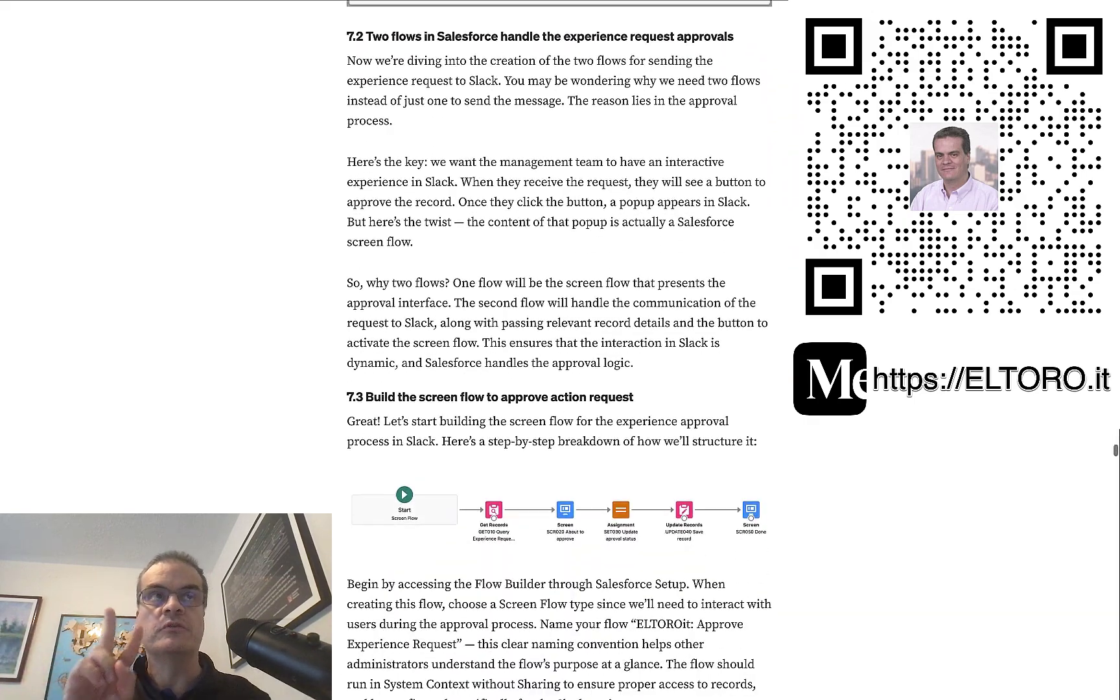
{"action": "scroll", "coordinate": [560, 350], "scroll_direction": "down", "scroll_amount": 15}
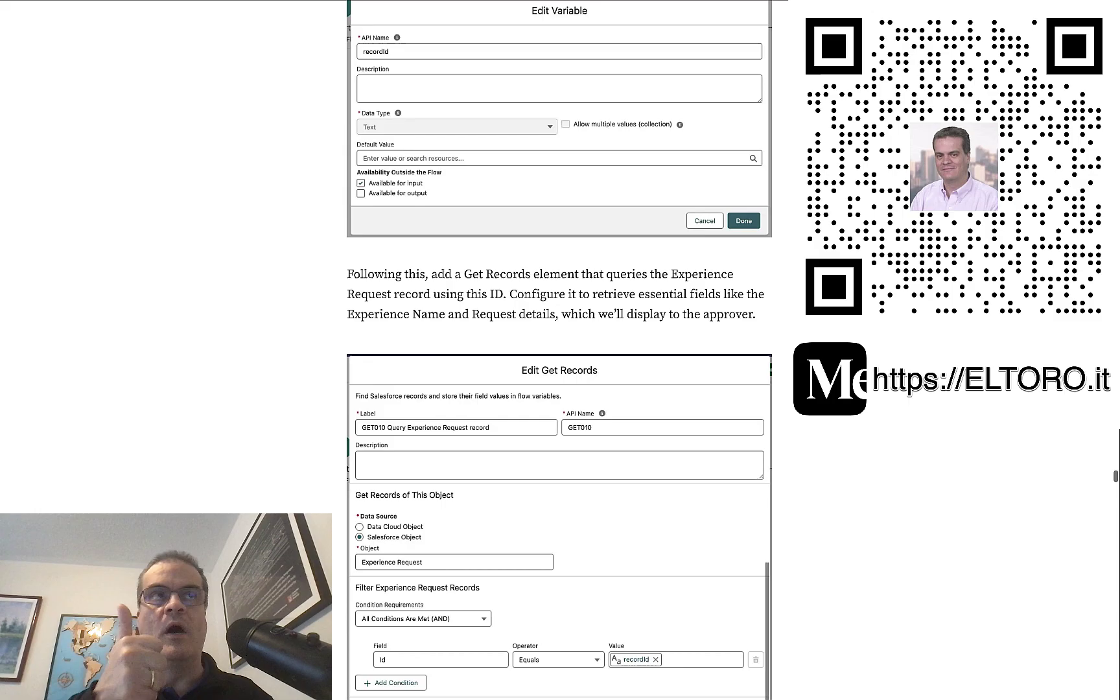
{"action": "scroll", "coordinate": [560, 350], "scroll_direction": "down", "scroll_amount": 6}
{"action": "scroll", "coordinate": [559, 350], "scroll_direction": "down", "scroll_amount": 18}
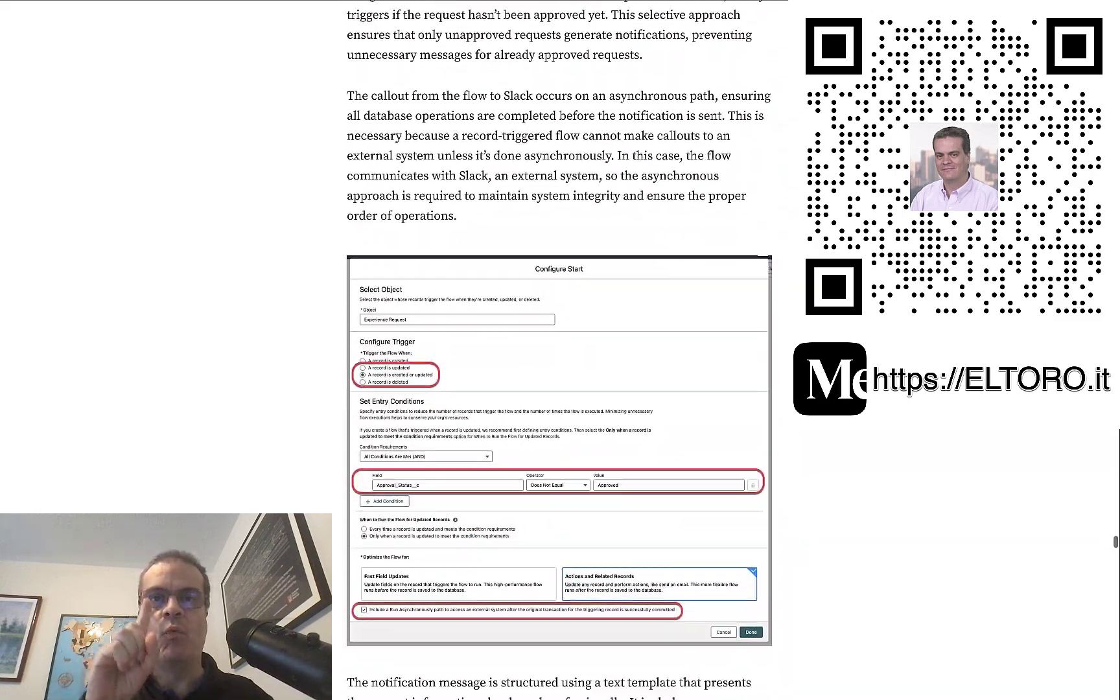
{"action": "scroll", "coordinate": [560, 351], "scroll_direction": "down", "scroll_amount": 20}
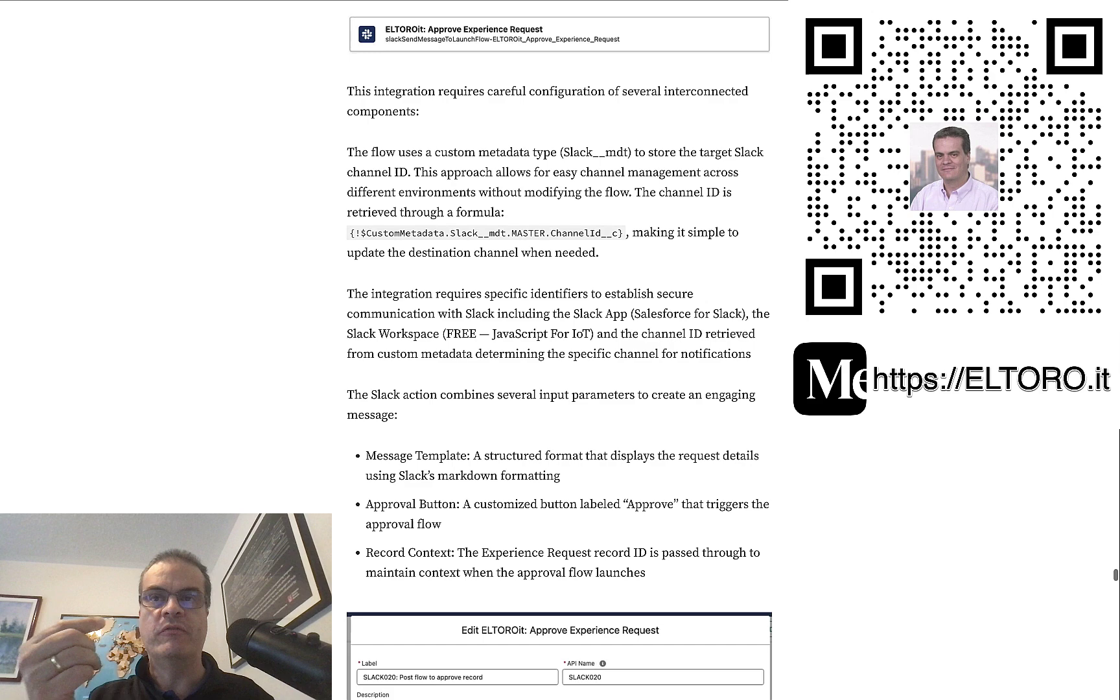
{"action": "scroll", "coordinate": [624, 351], "scroll_direction": "down", "scroll_amount": 13}
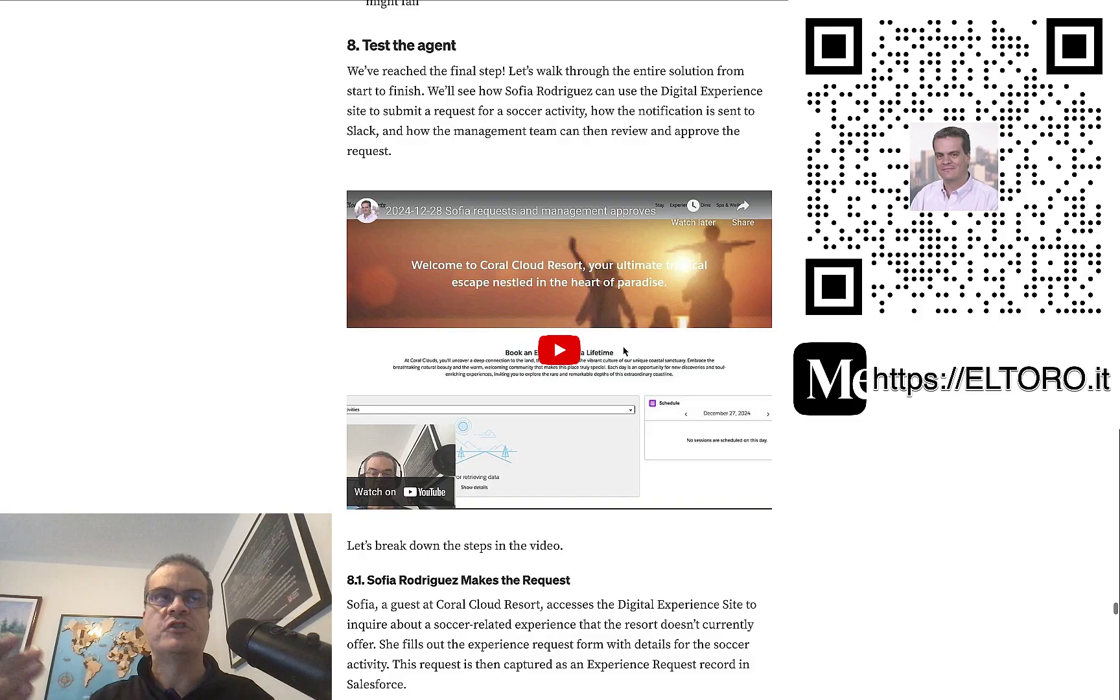
- Scroll past testing steps 8.1–8.5 and the Appendix to the cover images, tags and author box
{"action": "scroll", "coordinate": [560, 351], "scroll_direction": "down", "scroll_amount": 5}
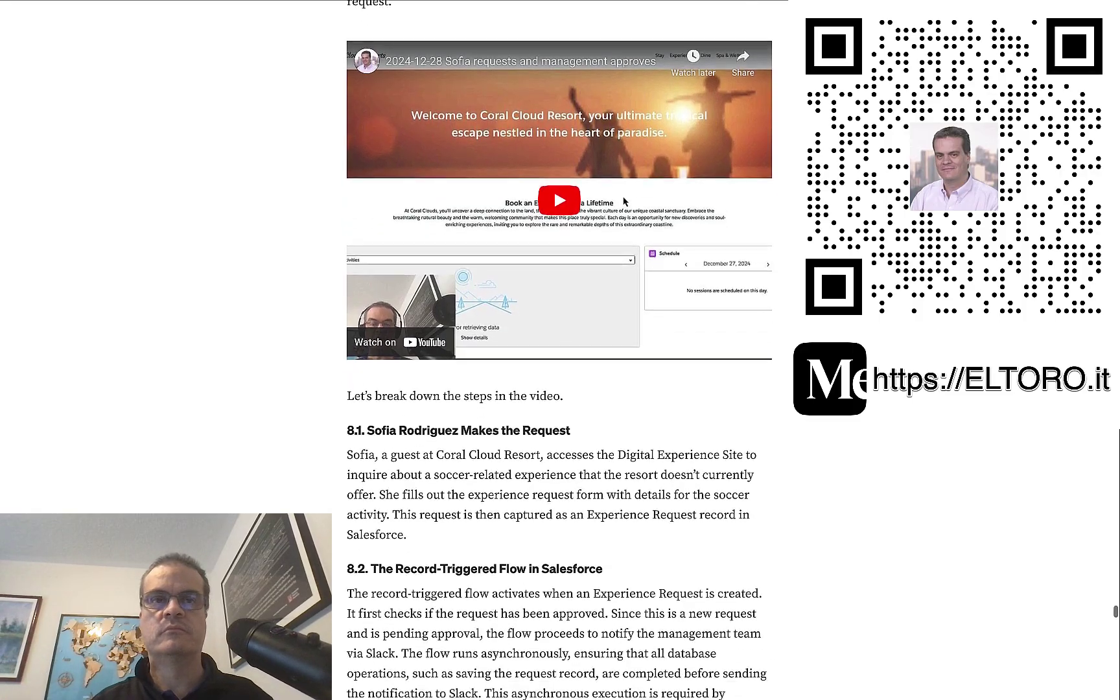
{"action": "scroll", "coordinate": [560, 350], "scroll_direction": "down", "scroll_amount": 10}
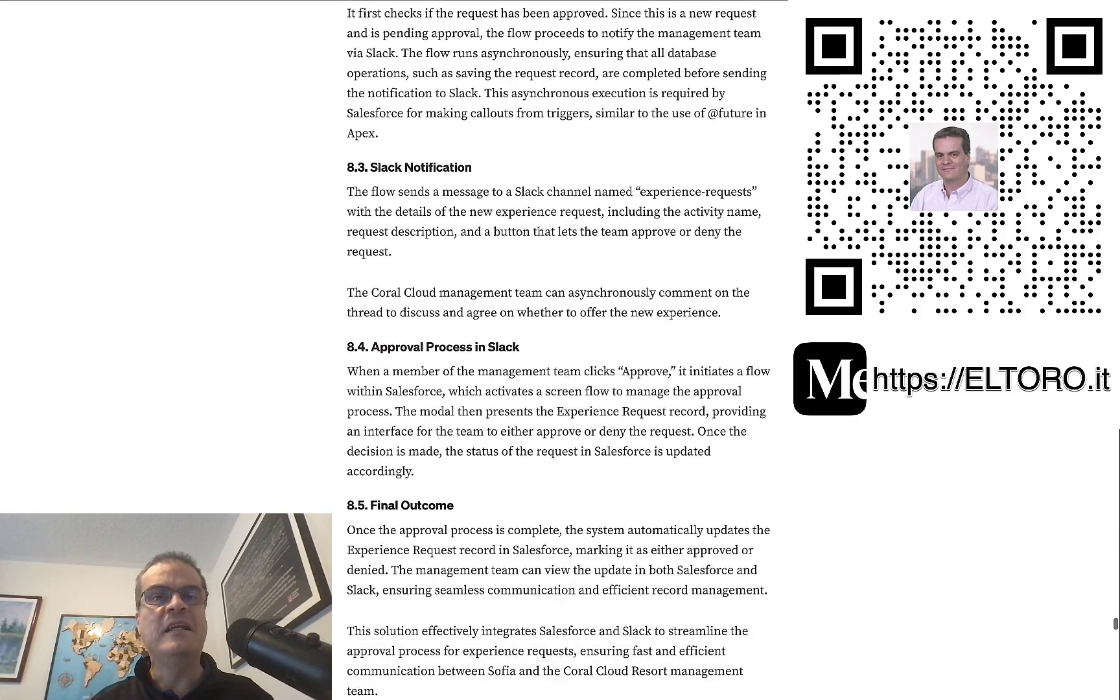
{"action": "scroll", "coordinate": [559, 351], "scroll_direction": "down", "scroll_amount": 9}
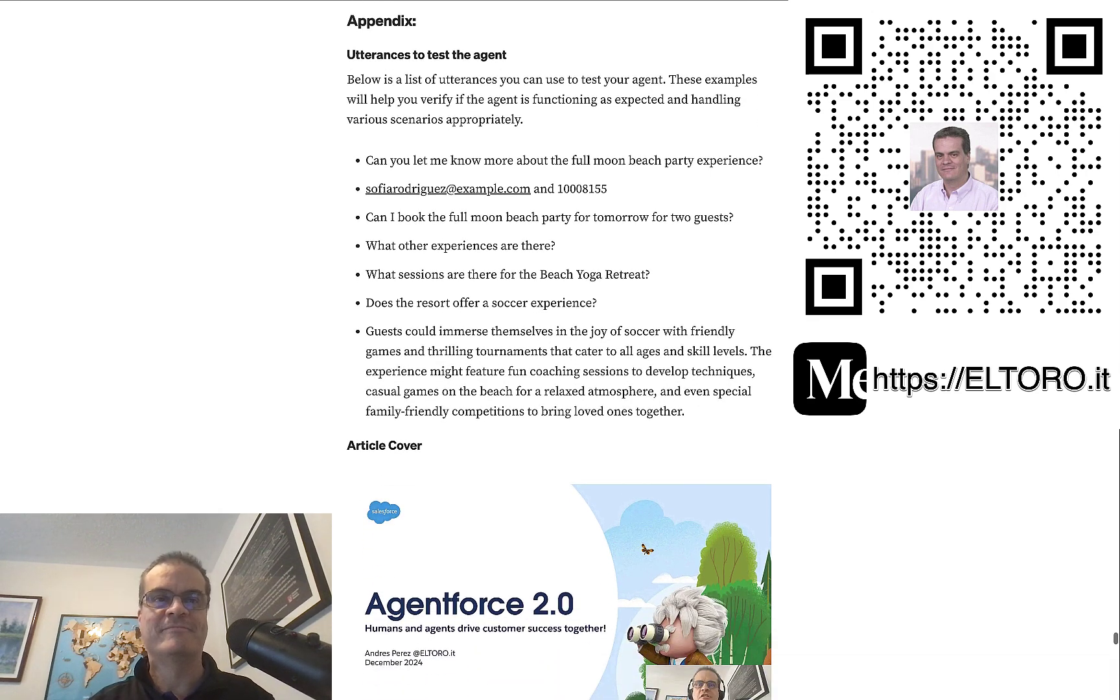
{"action": "scroll", "coordinate": [559, 350], "scroll_direction": "down", "scroll_amount": 8}
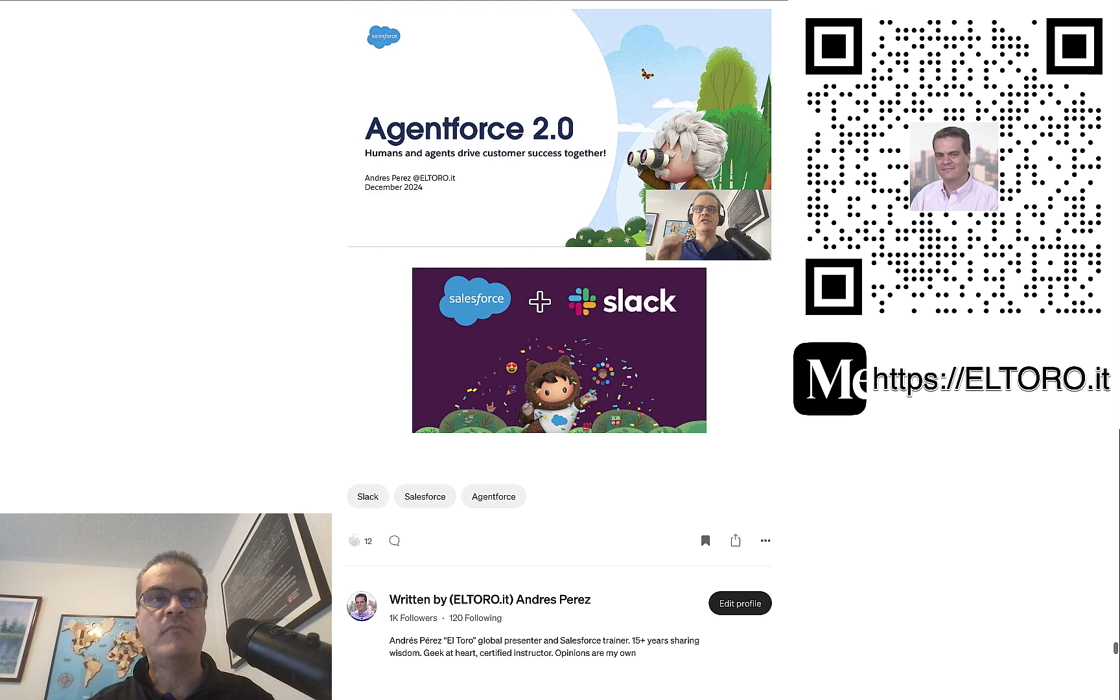